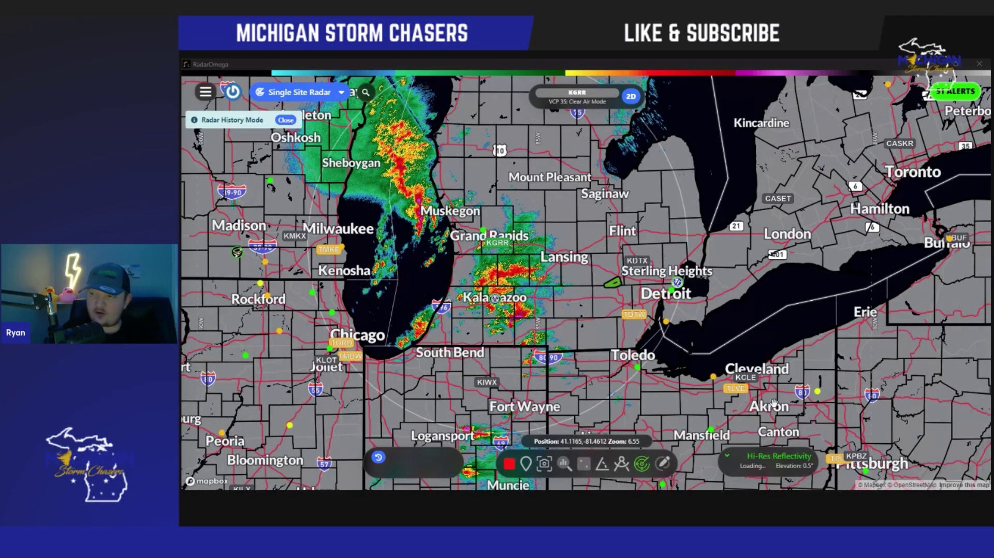
Mark Bay City with a white freehand X and scribble a short mark at Michigan's southeastern border near Toledo
scroll(632, 312, up, 3)
scroll(631, 312, up, 3)
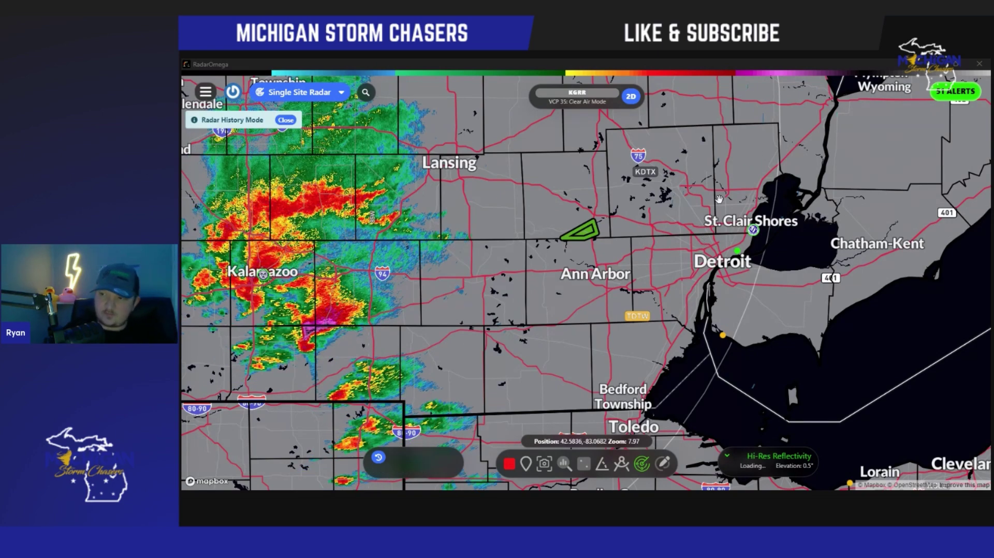
scroll(583, 104, down, 3)
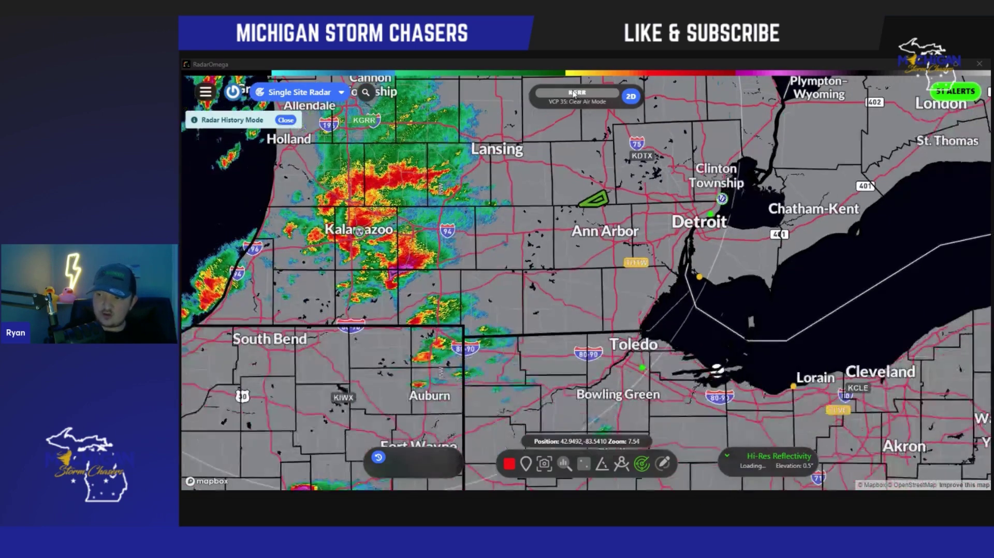
drag(574, 93, 647, 193)
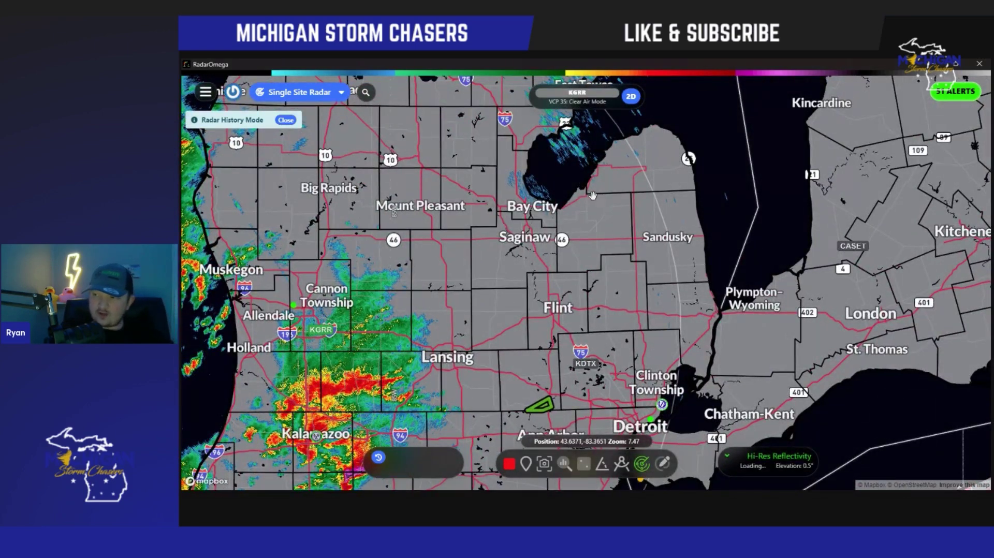
drag(593, 195, 616, 209)
scroll(595, 324, down, 3)
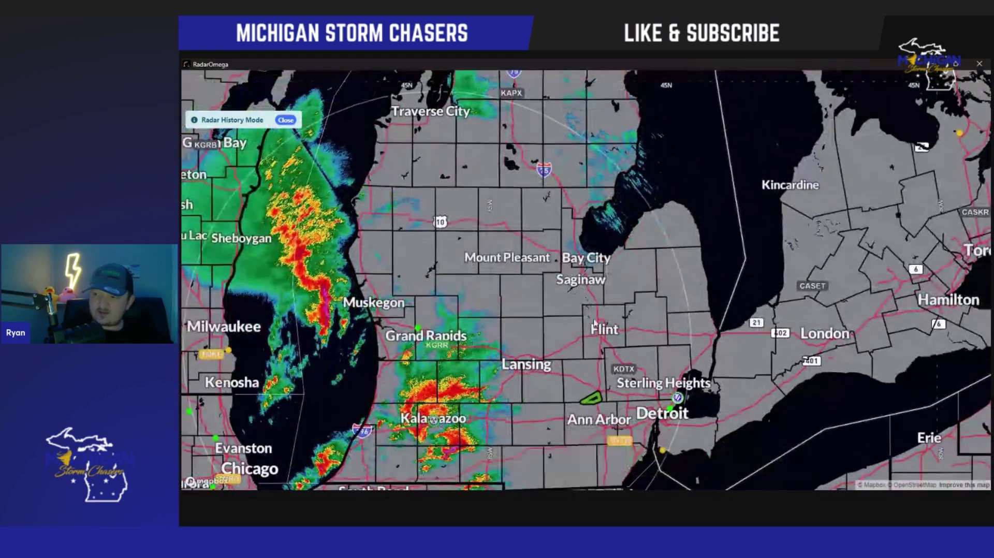
key(d)
drag(576, 238, 606, 280)
drag(600, 241, 580, 272)
mouse_move(632, 484)
mouse_down()
mouse_move(605, 481)
mouse_move(621, 481)
mouse_move(613, 485)
mouse_up()
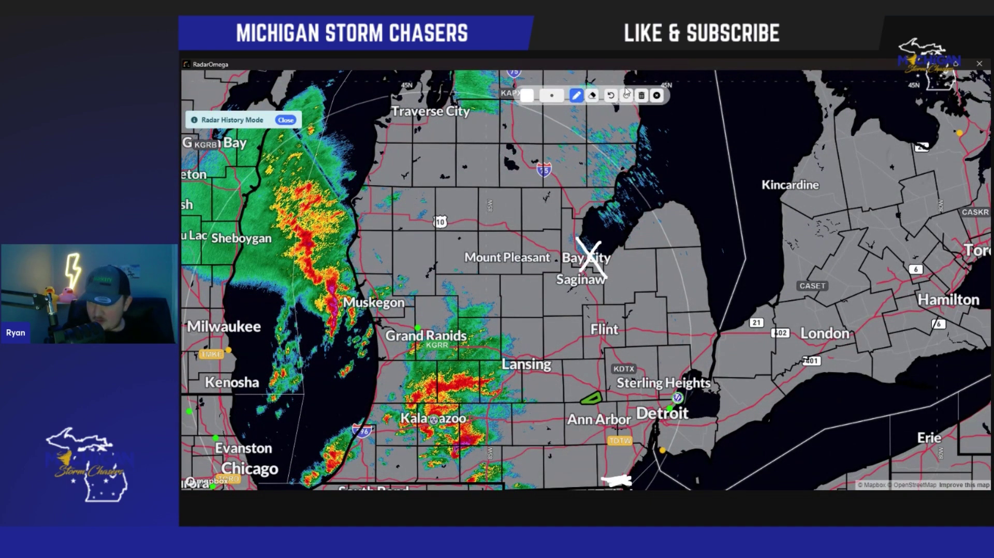
click(656, 95)
Circle northwest Ohio, between Fort Wayne and Cleveland, with a white freehand loop on the radar map
scroll(646, 321, down, 3)
mouse_move(646, 321)
mouse_down()
mouse_move(549, 267)
mouse_move(619, 284)
mouse_move(569, 337)
mouse_move(552, 268)
mouse_move(580, 278)
mouse_up()
key(d)
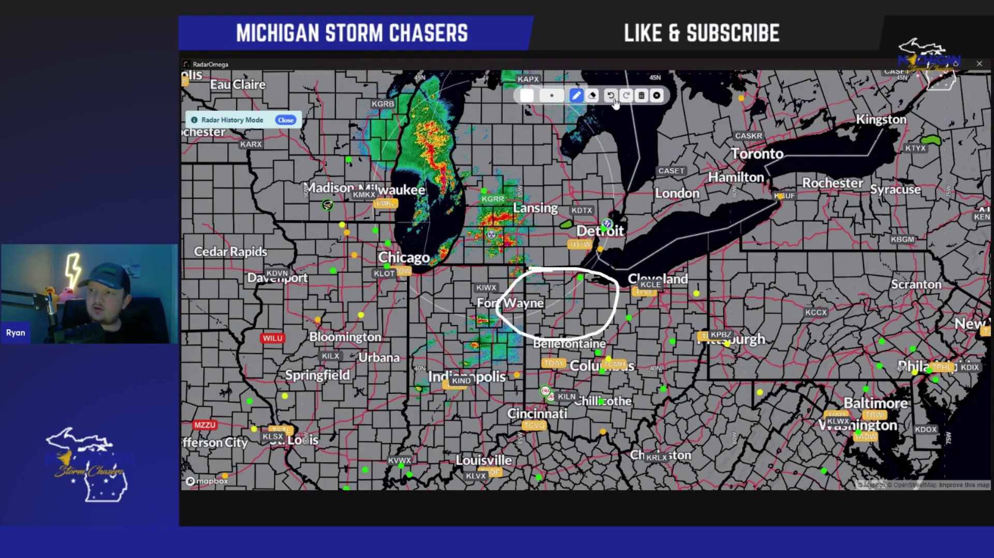
click(657, 95)
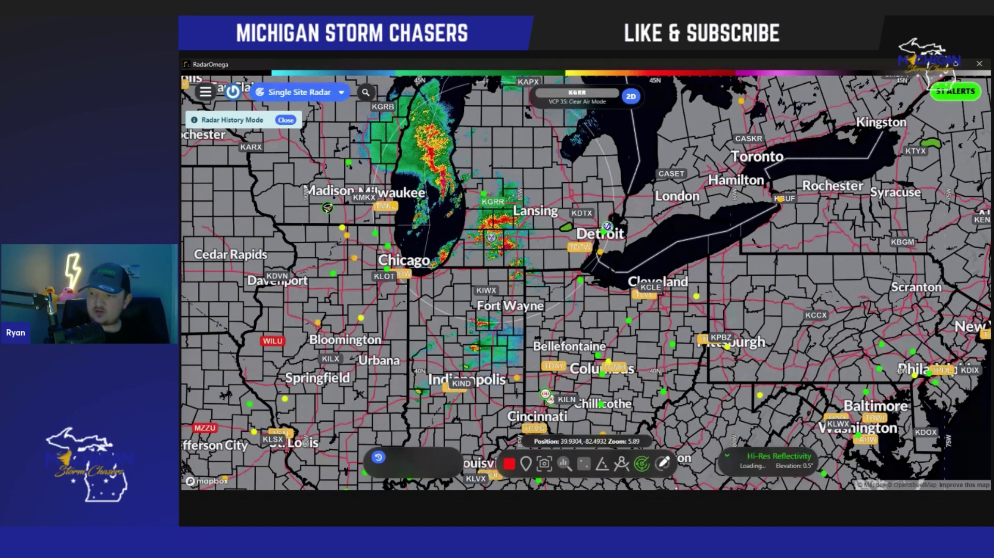
Draw white X marks at the western end of Lake Erie and beside Saginaw Bay
click(662, 462)
drag(588, 270, 564, 296)
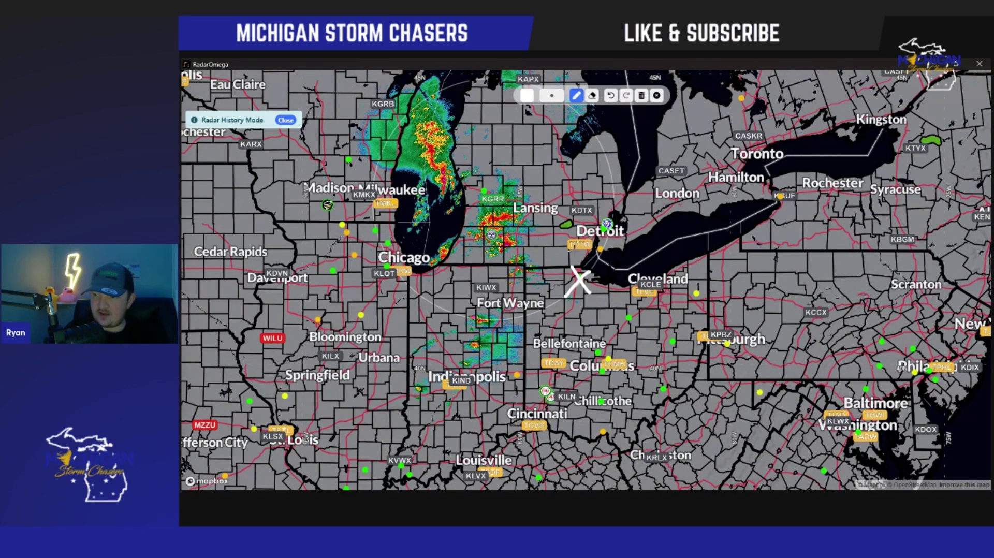
drag(561, 138, 580, 164)
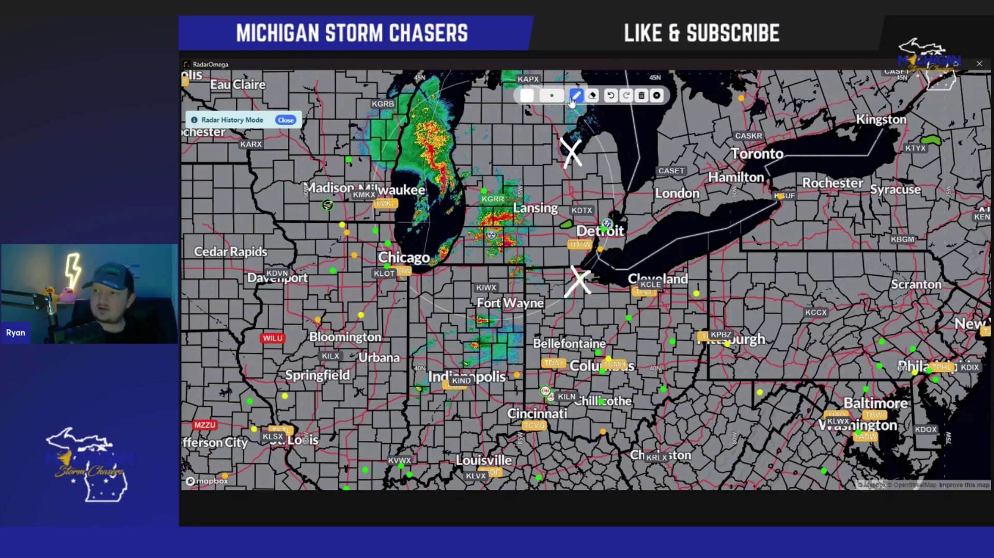
click(656, 95)
Mark the area just north of Traverse City with a white freehand X
scroll(550, 209, up, 2)
drag(497, 173, 543, 362)
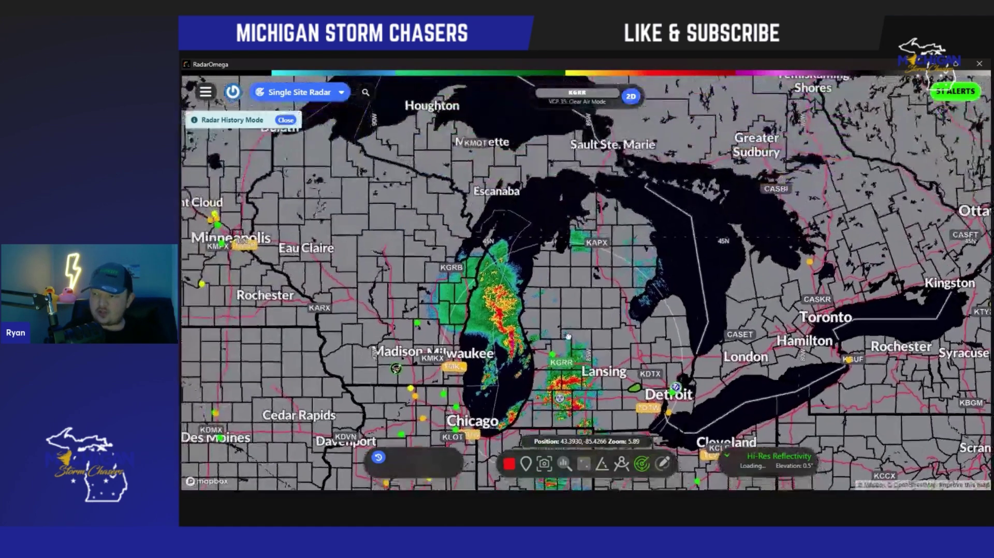
scroll(565, 208, up, 3)
click(663, 462)
drag(540, 231, 584, 276)
drag(571, 236, 549, 261)
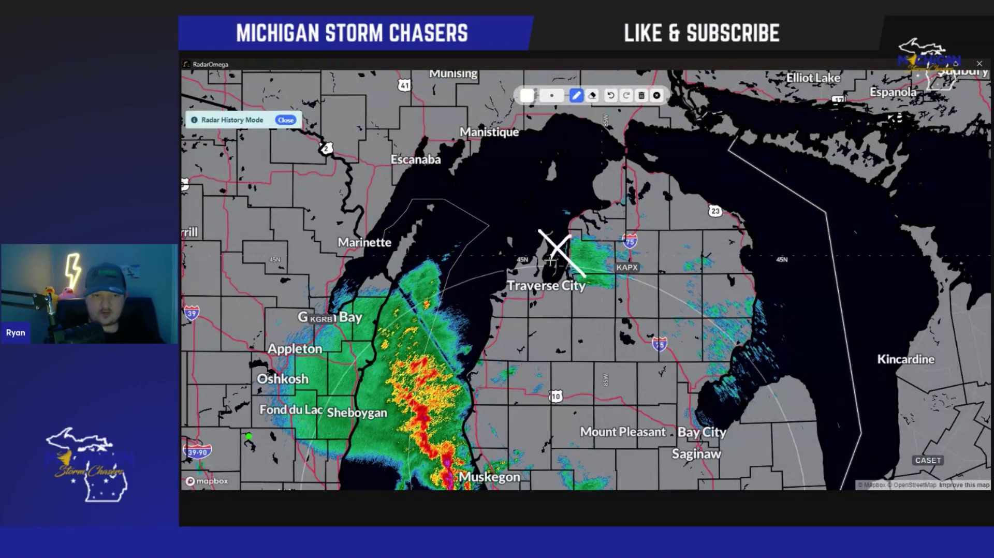
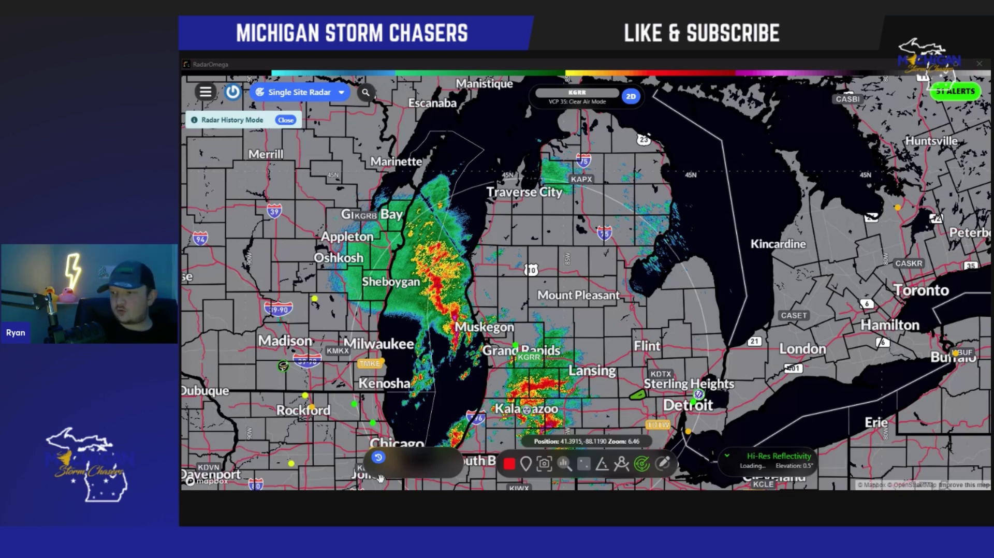
Stop the radar loop and change the base map type to Satellite
scroll(569, 481, up, 3)
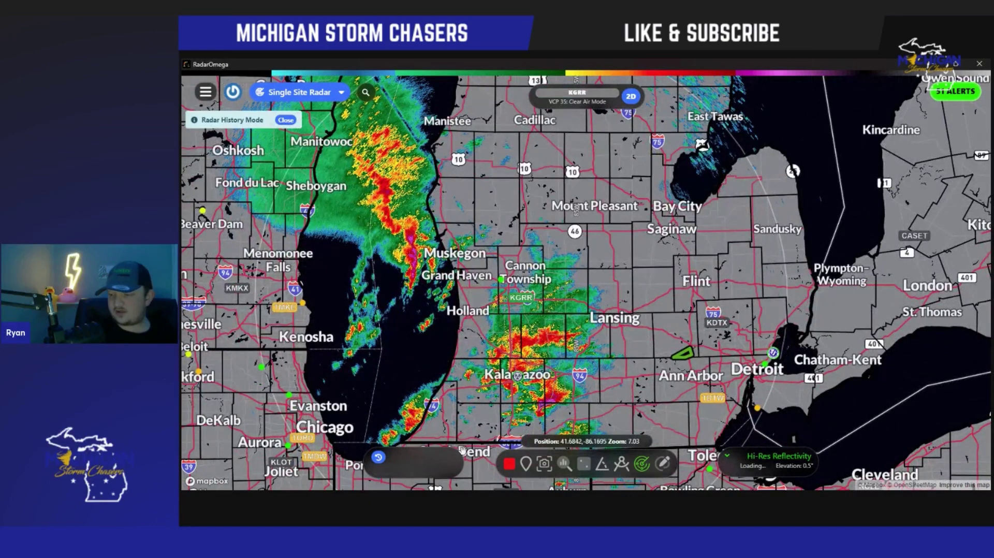
click(514, 467)
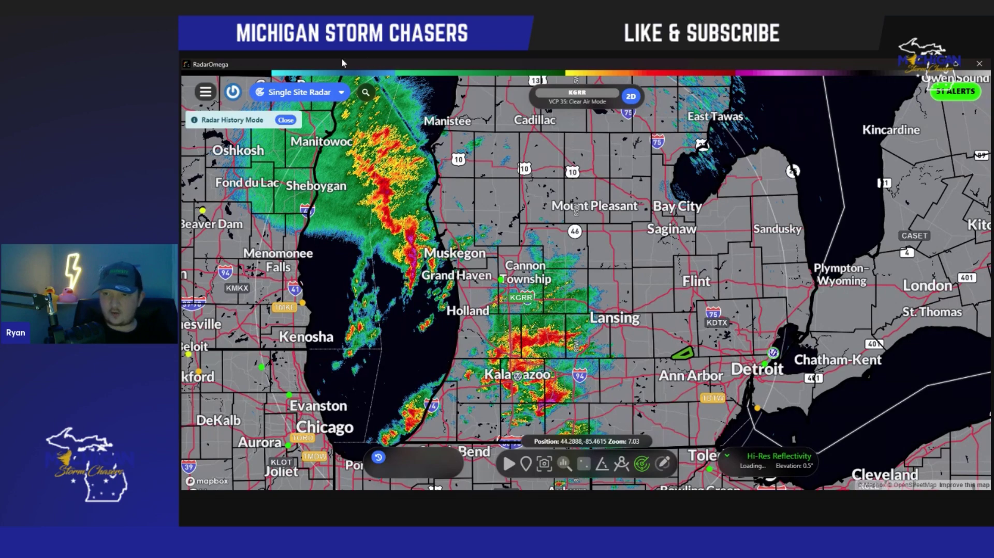
click(206, 92)
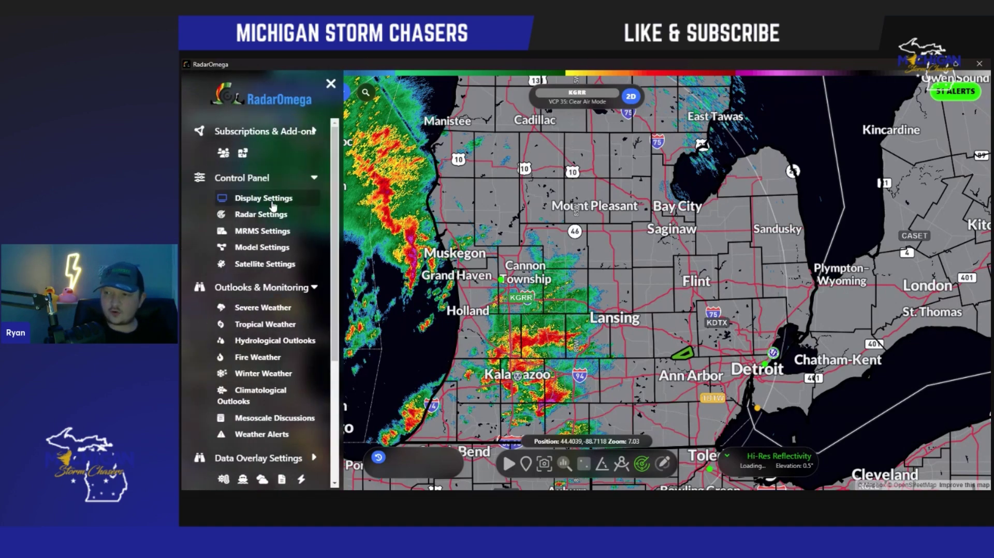
click(273, 204)
click(487, 179)
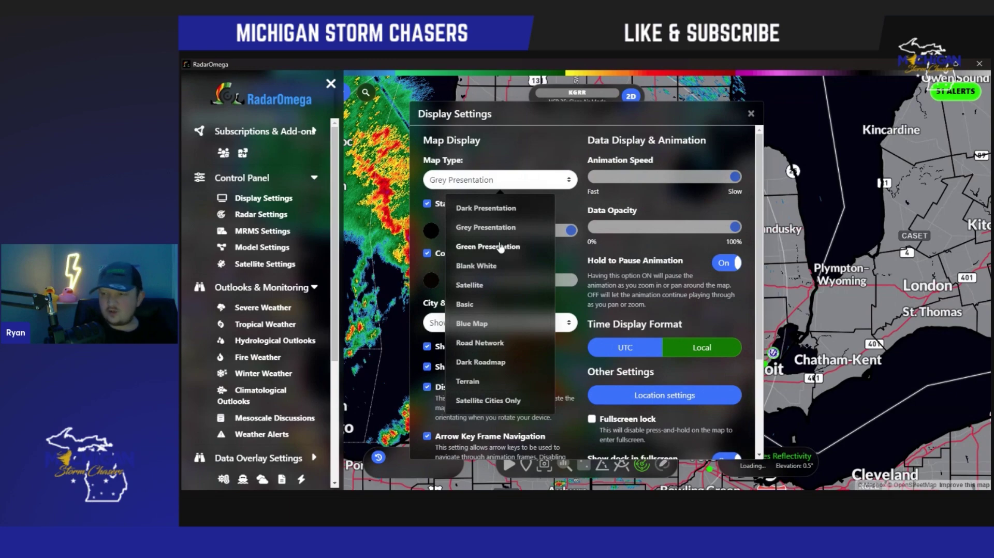
click(472, 285)
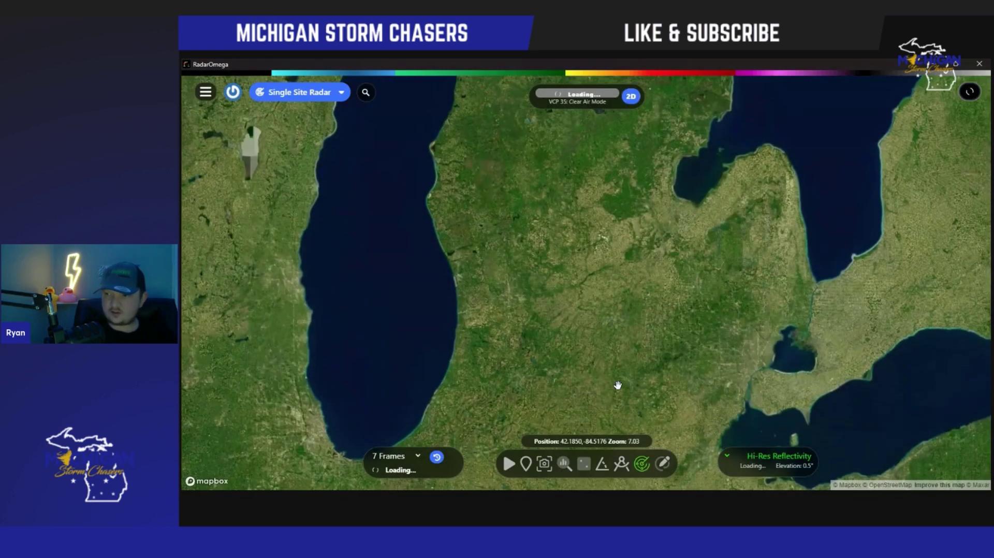
scroll(614, 357, up, 5)
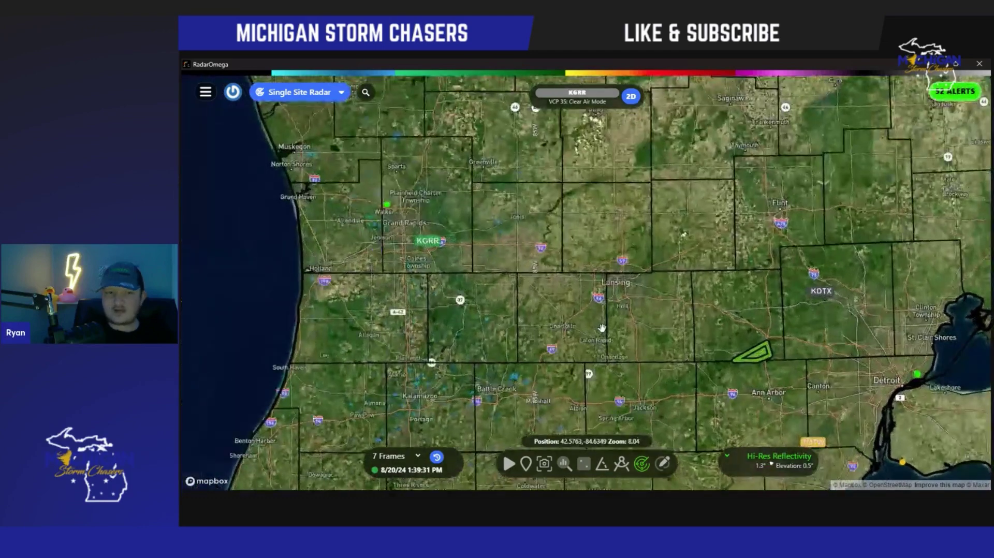
Set the base map type to Grey Presentation in the display settings
click(206, 92)
click(288, 178)
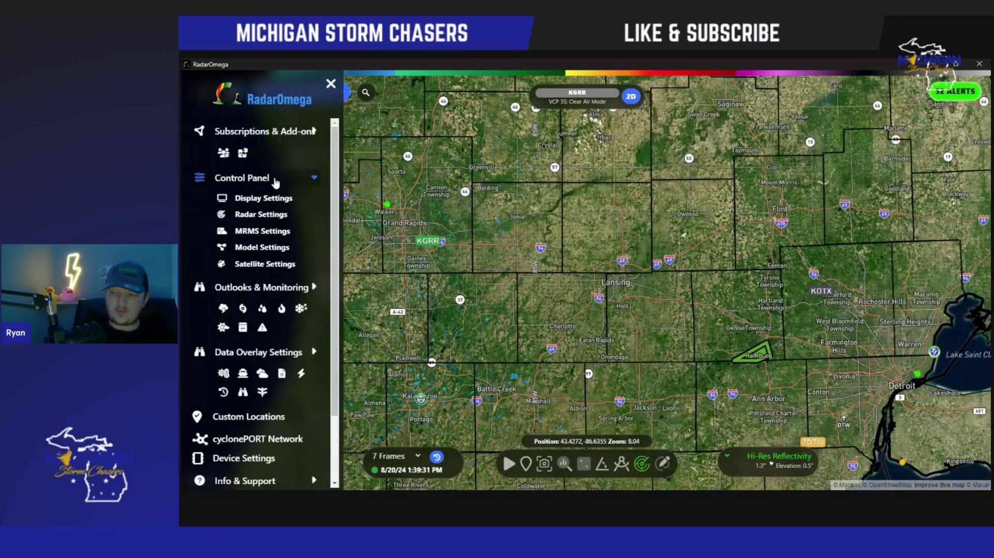
click(284, 200)
click(541, 180)
click(499, 227)
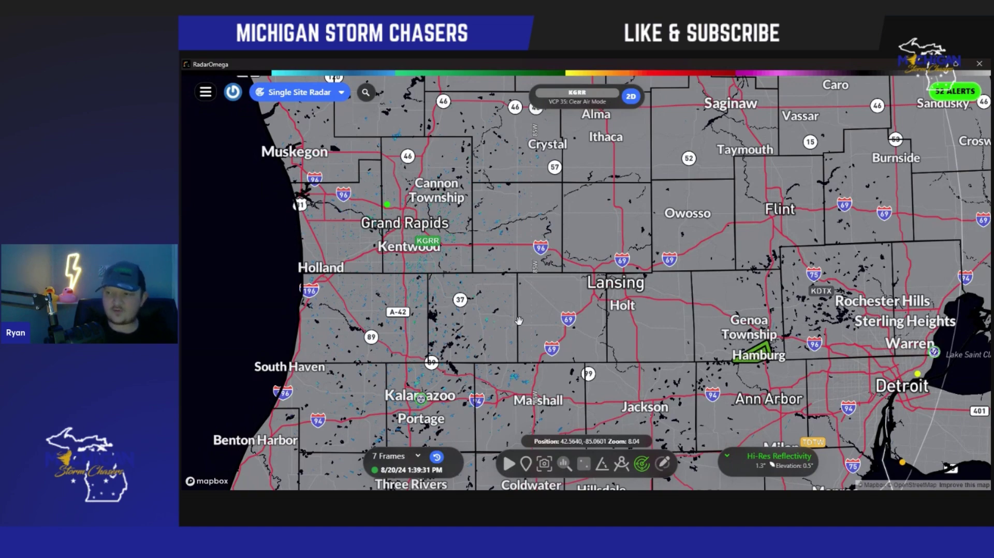
drag(496, 279, 485, 139)
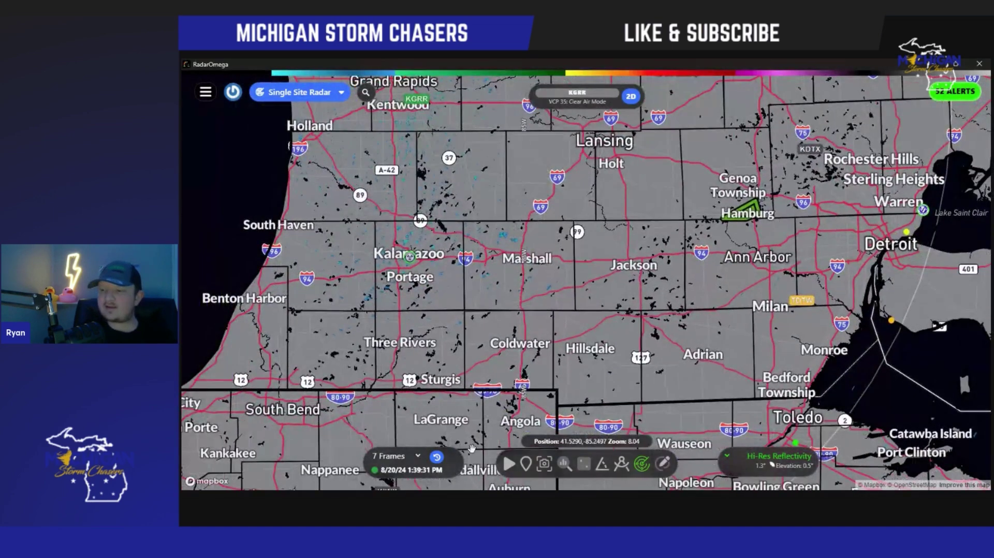
click(436, 459)
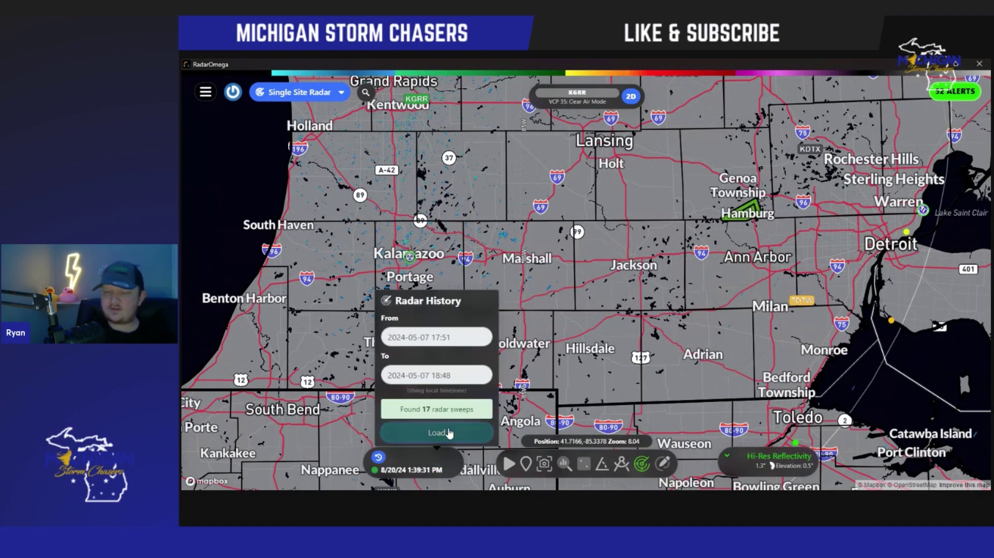
click(448, 427)
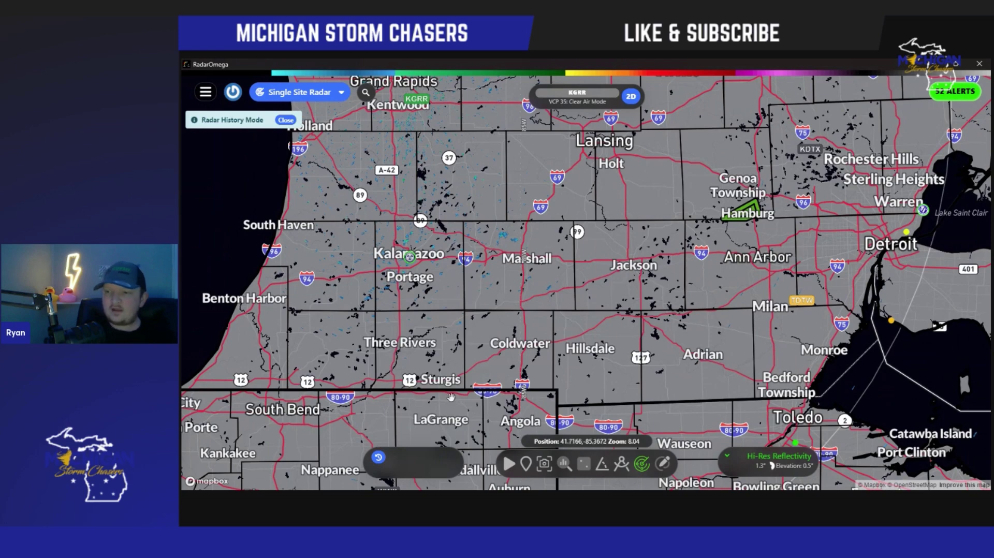
click(509, 464)
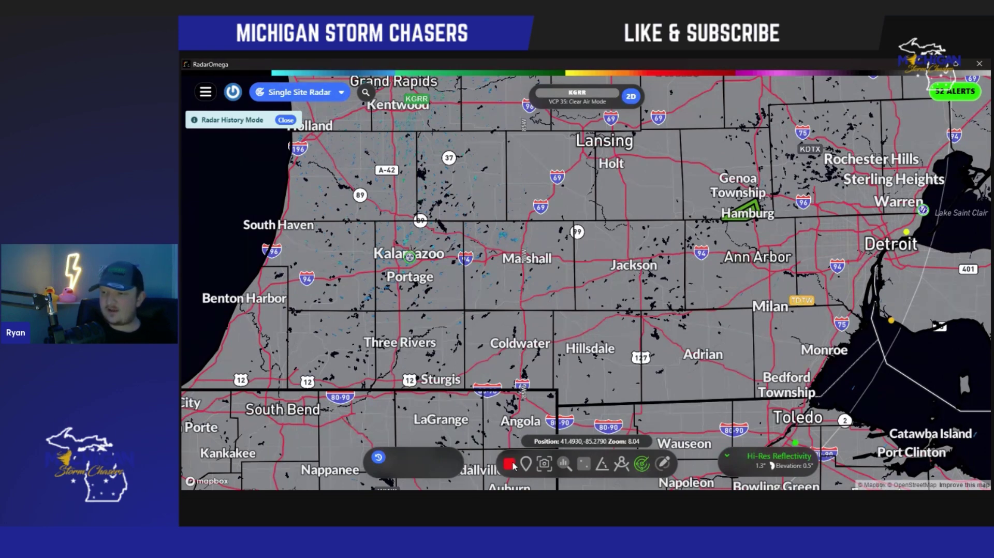
Examine the storm's reflectivity around Athens, Leonidas and Colon, from street level out to the wider southern Michigan region
scroll(452, 359, up, 2)
scroll(452, 359, up, 8)
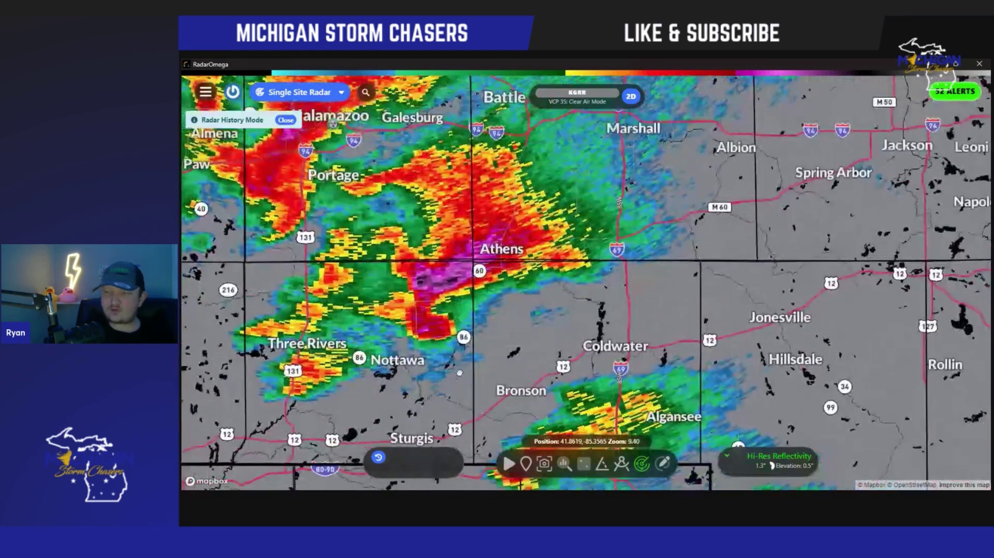
scroll(431, 330, up, 1)
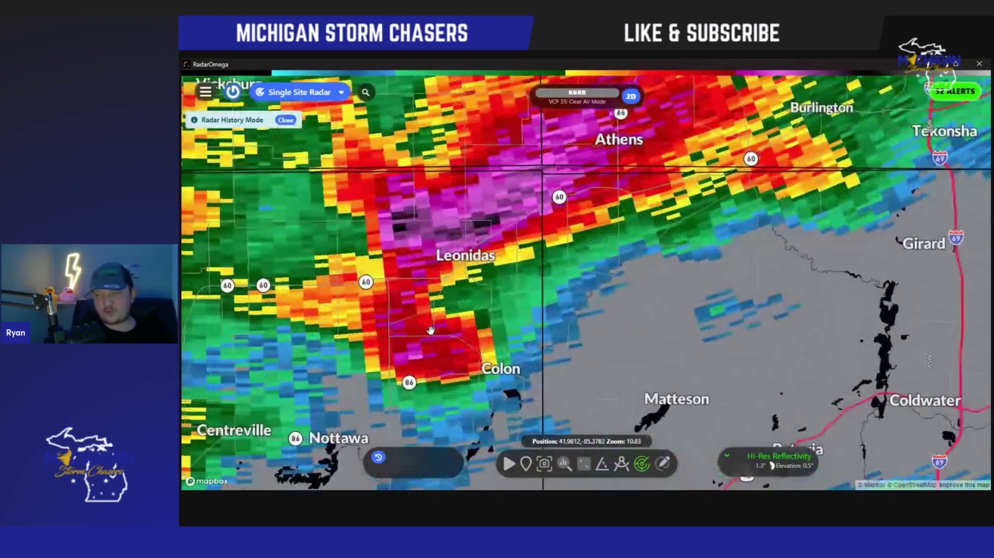
scroll(473, 357, up, 7)
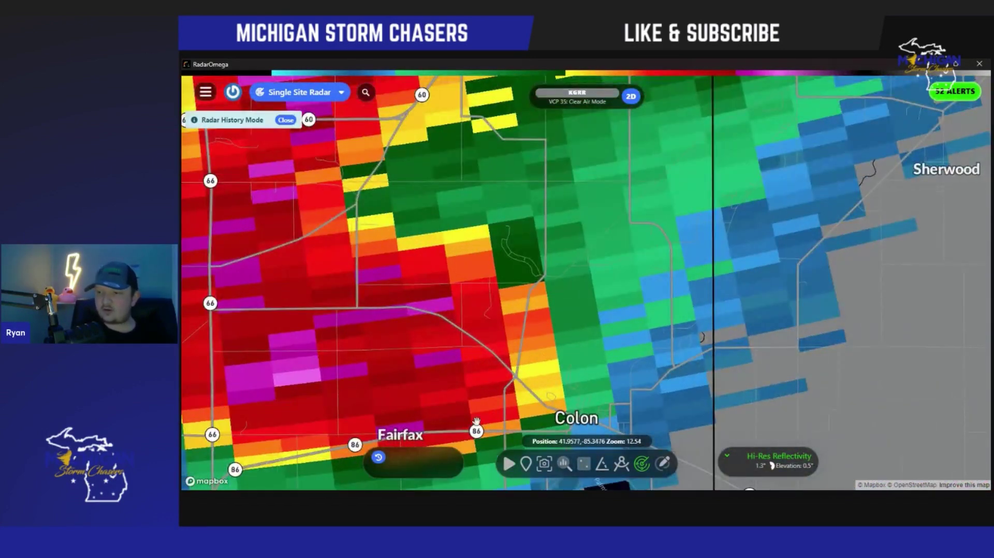
drag(422, 321, 436, 362)
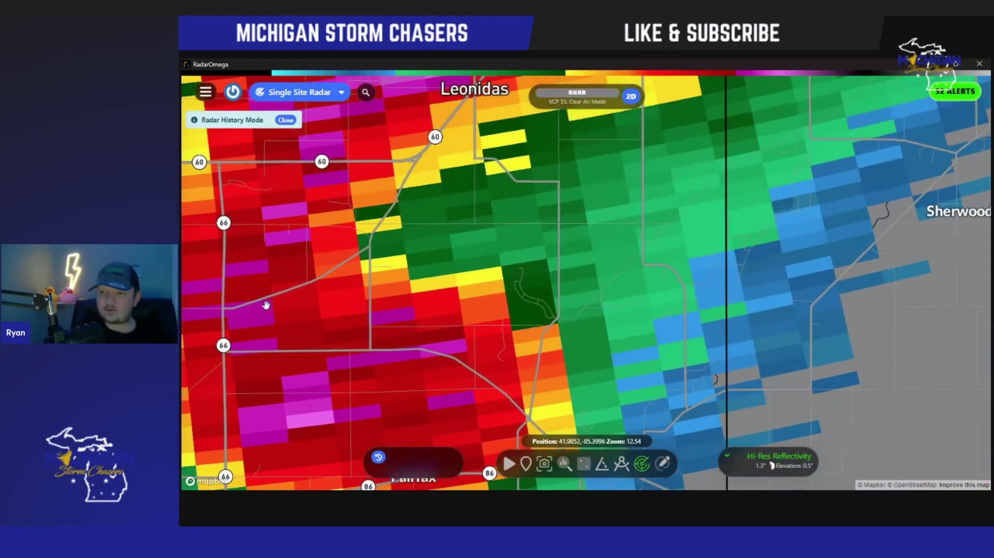
scroll(390, 199, up, 9)
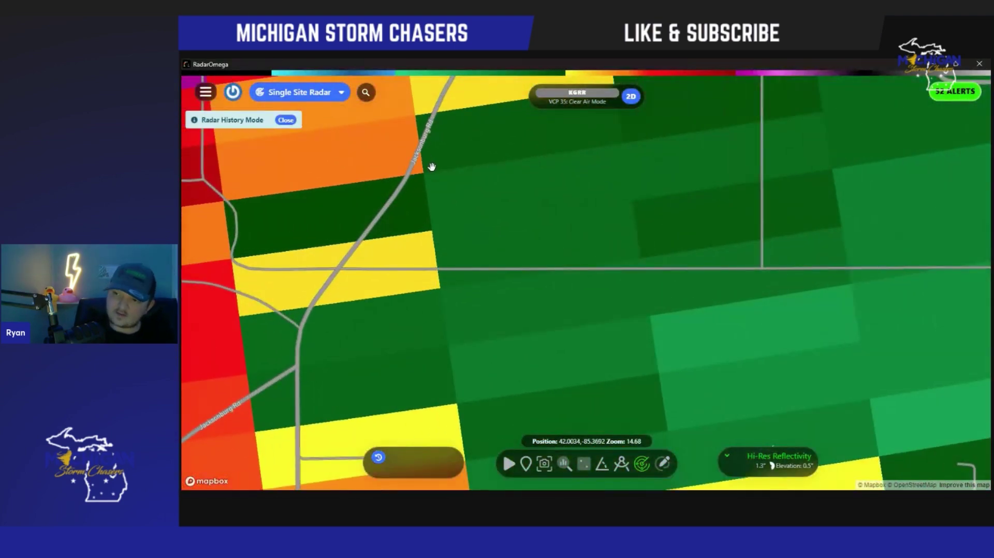
scroll(357, 260, up, 3)
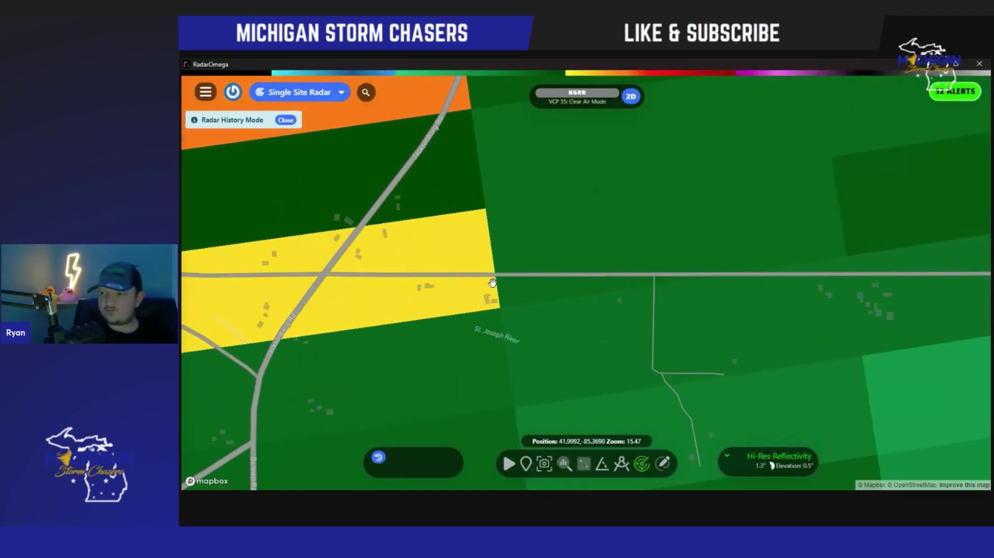
scroll(504, 274, up, 5)
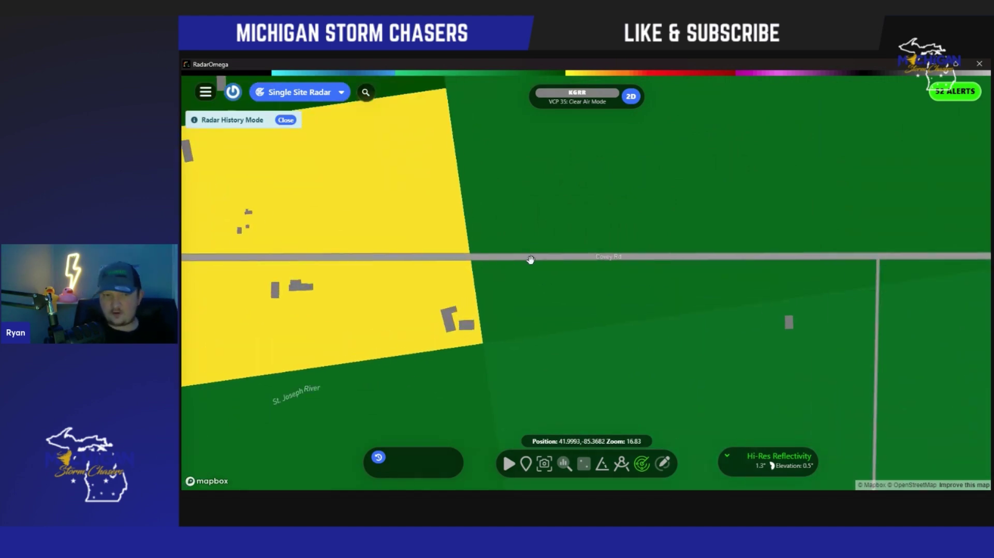
scroll(531, 259, down, 10)
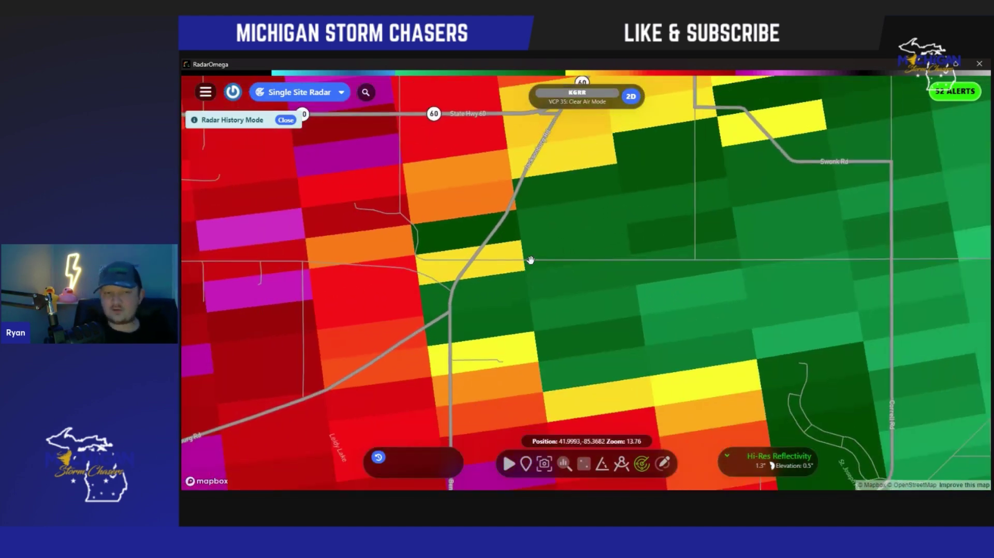
scroll(531, 259, down, 12)
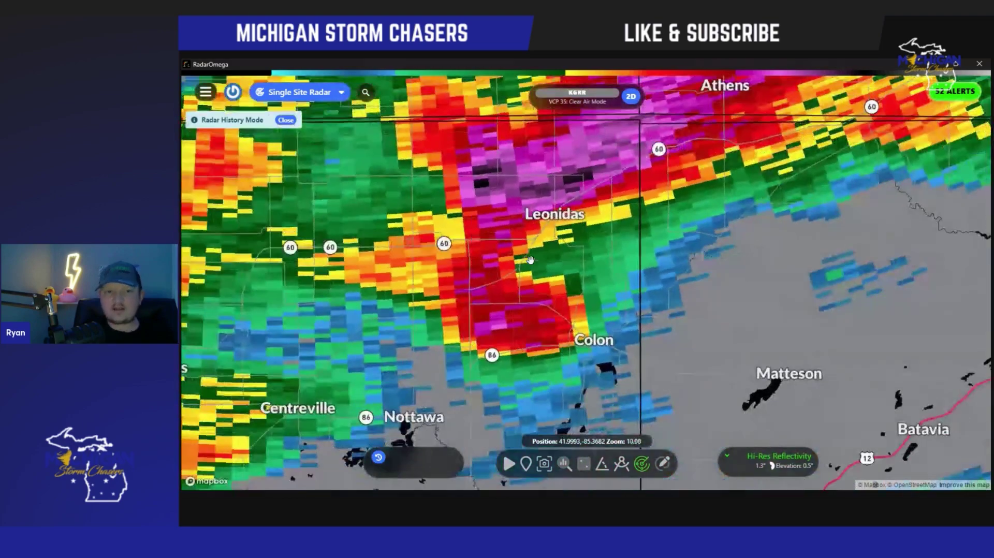
scroll(530, 259, down, 5)
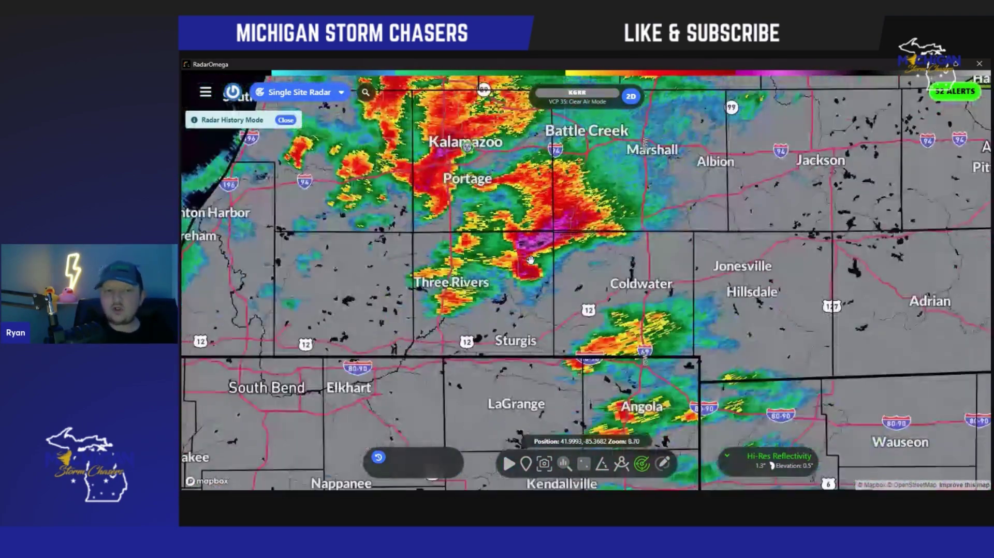
scroll(530, 259, down, 4)
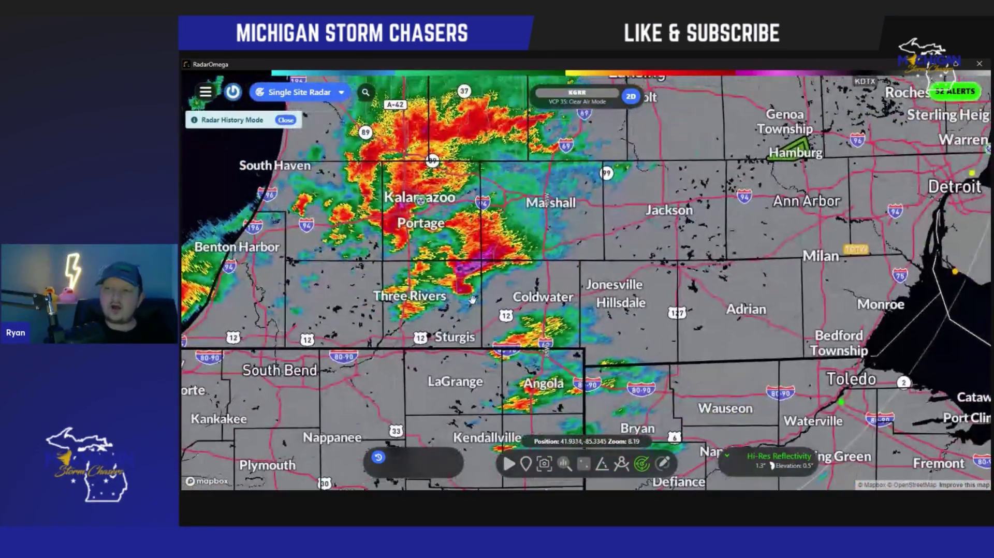
Project a storm track from the storm near Colon northeast toward Interstate 69 at 35 MPH, calculate its impact times, and dismiss the results
scroll(481, 303, up, 4)
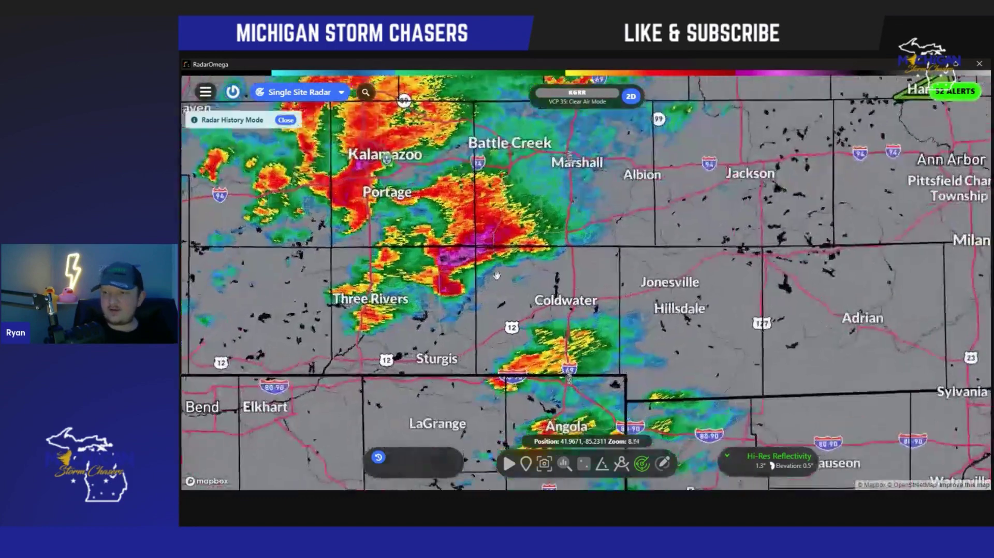
scroll(507, 304, up, 3)
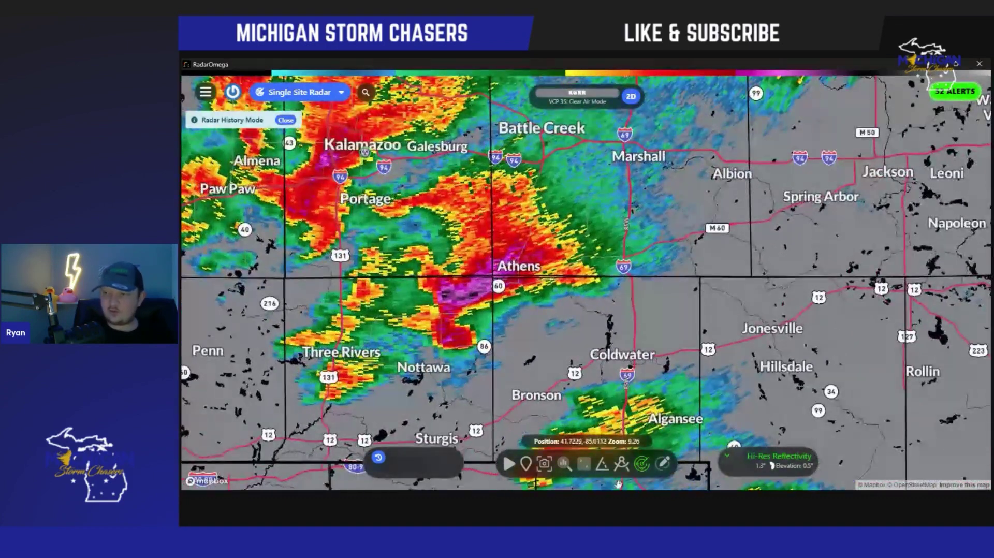
click(602, 463)
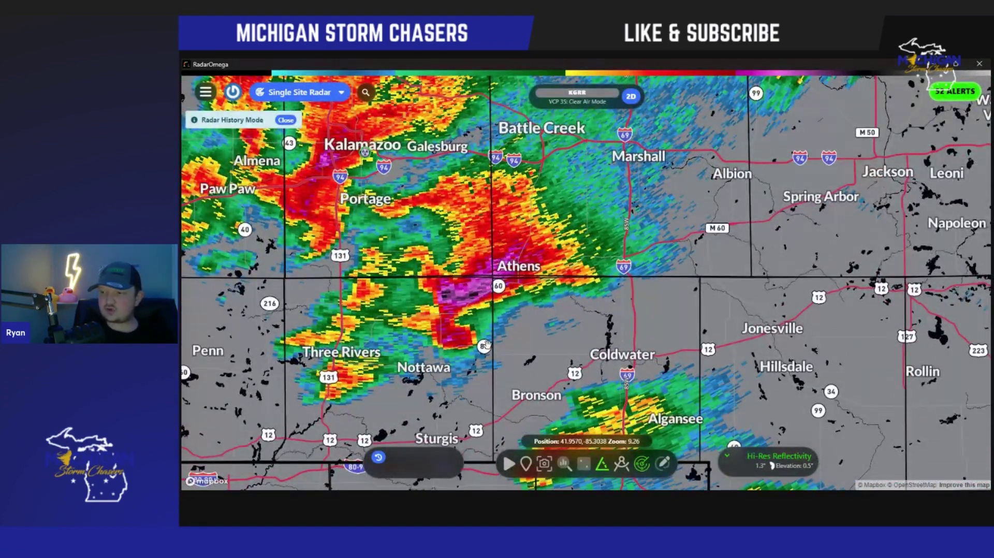
drag(510, 327, 639, 282)
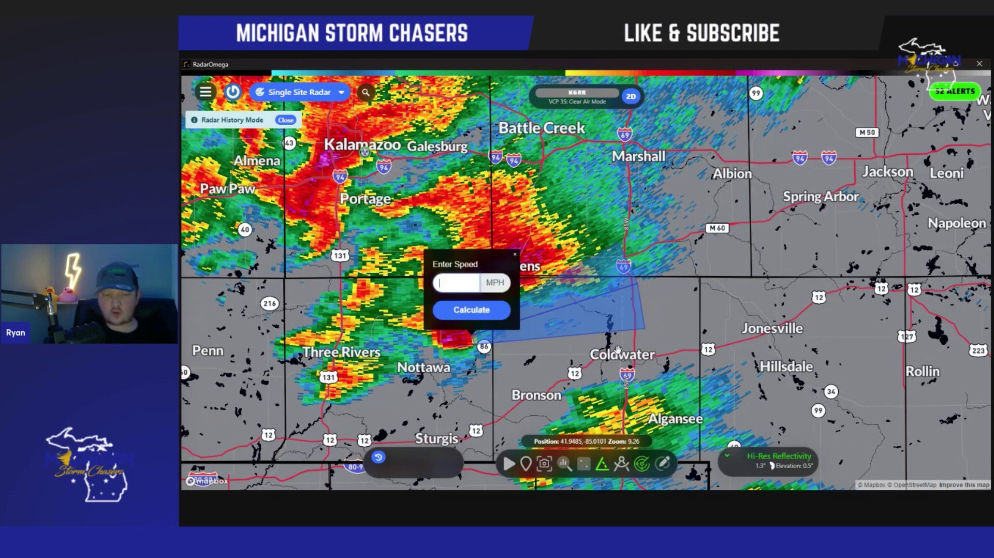
text(35)
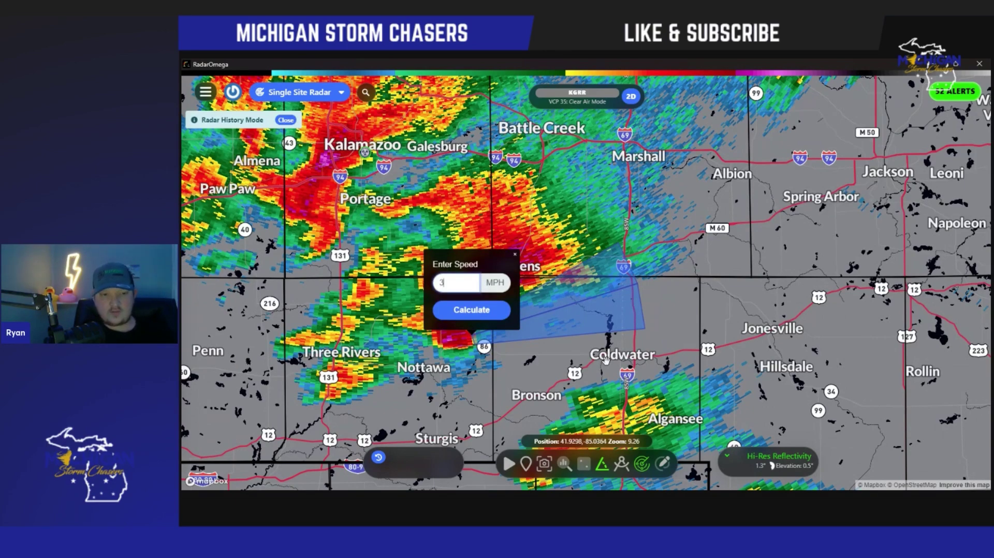
click(464, 305)
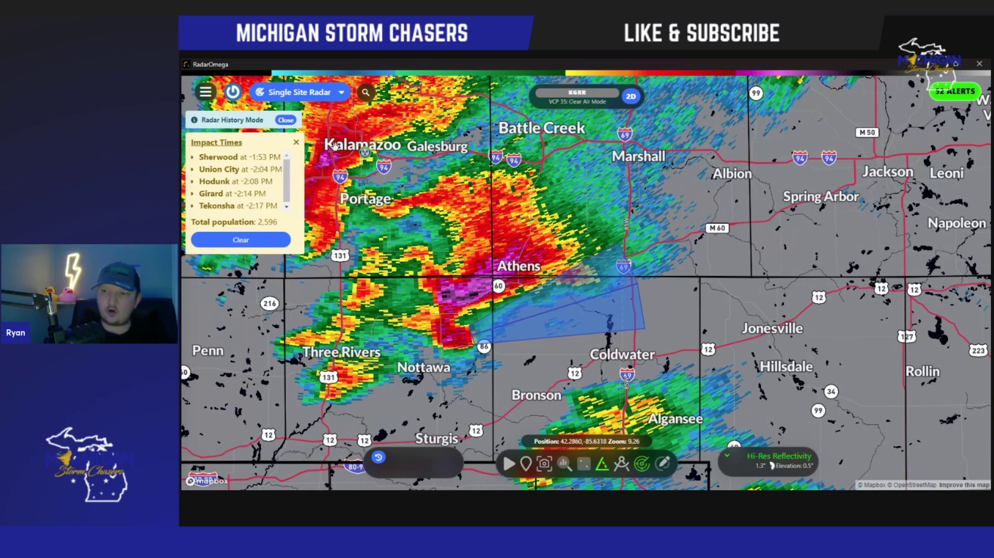
click(296, 141)
Try a second storm track cone over the Three Rivers and Nottawa area and turn off the storm track tool
scroll(619, 355, down, 5)
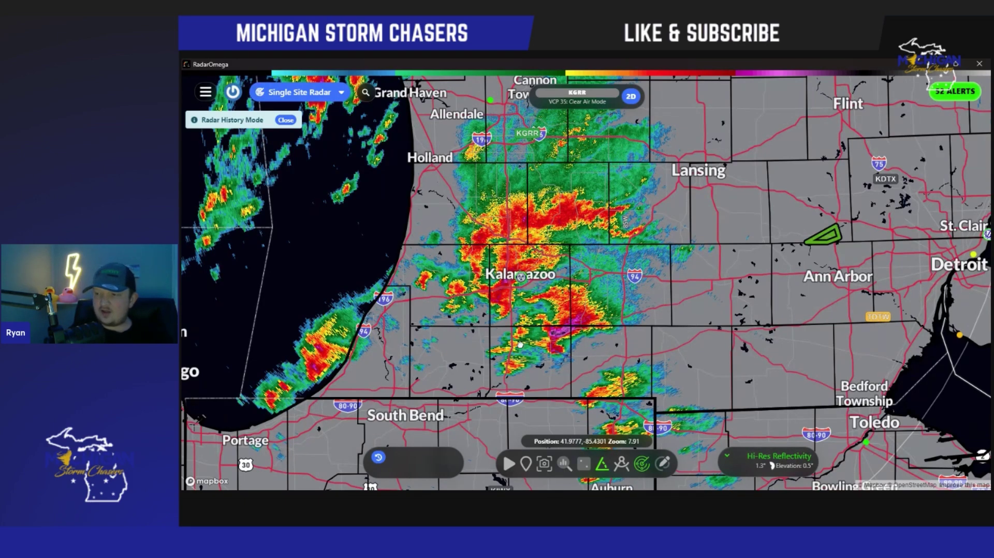
click(548, 348)
click(583, 331)
scroll(589, 350, up, 3)
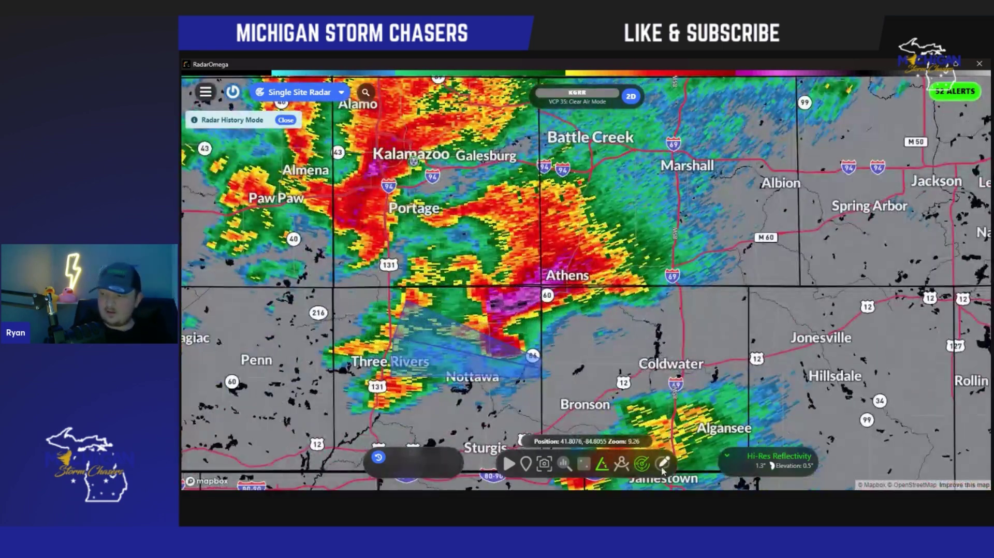
click(601, 466)
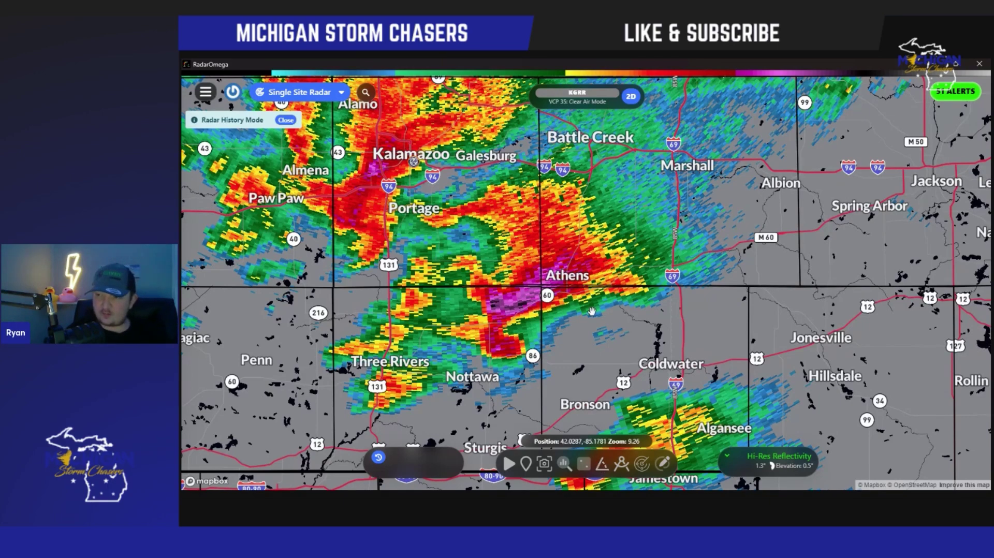
Mark the intense reflectivity core around Leonidas and Athens with a freehand outline and exit drawing mode
scroll(592, 311, up, 5)
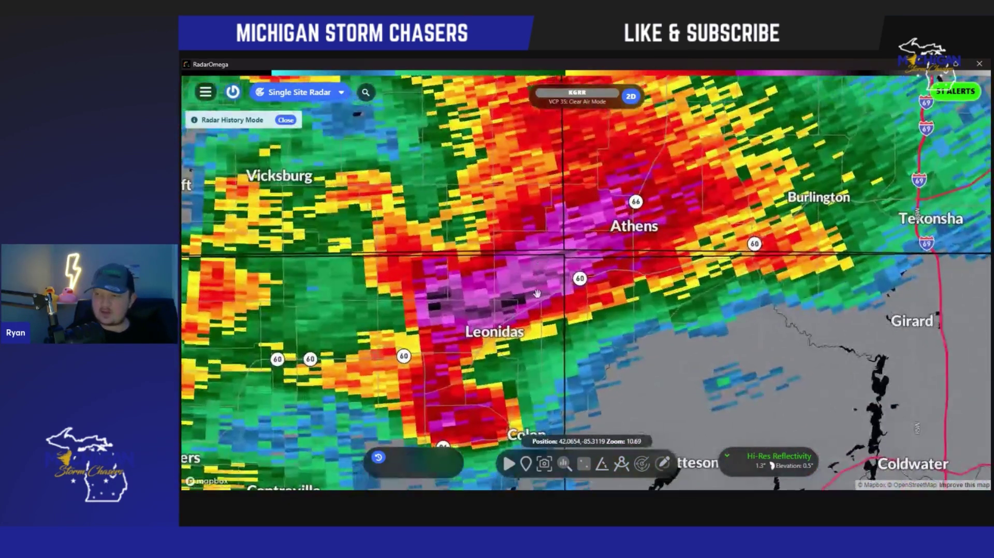
click(662, 462)
mouse_move(576, 190)
mouse_down()
mouse_move(552, 208)
mouse_move(448, 269)
mouse_move(462, 331)
mouse_move(624, 233)
mouse_move(576, 190)
mouse_up()
click(657, 96)
Switch the radar product to Hi-Res Velocity, then play and stop the loop over southern Michigan
scroll(631, 291, down, 3)
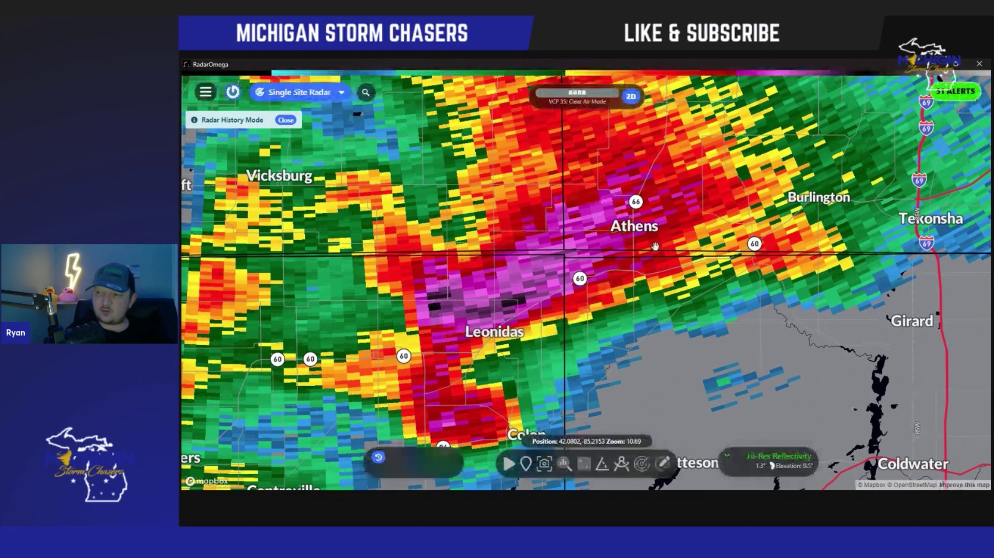
scroll(632, 291, down, 2)
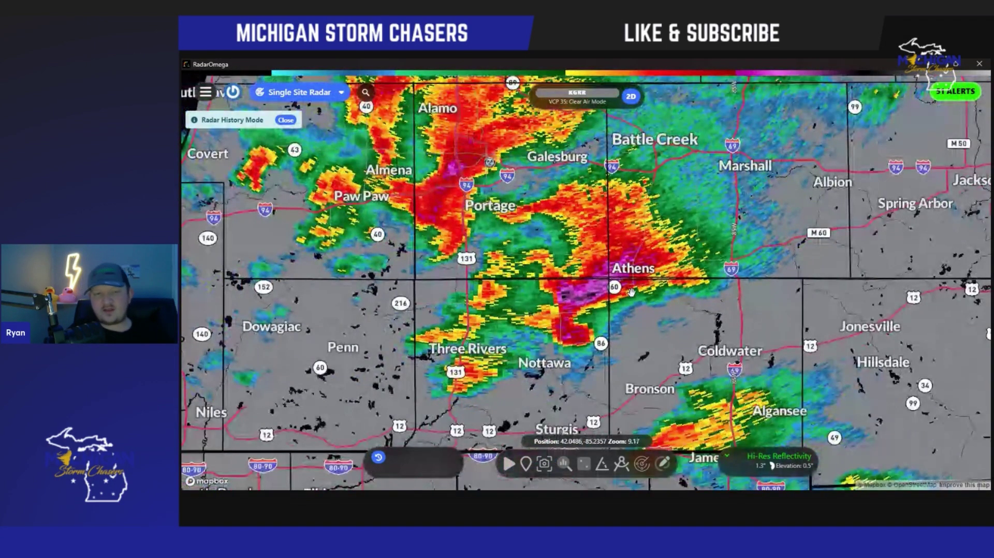
scroll(631, 292, down, 2)
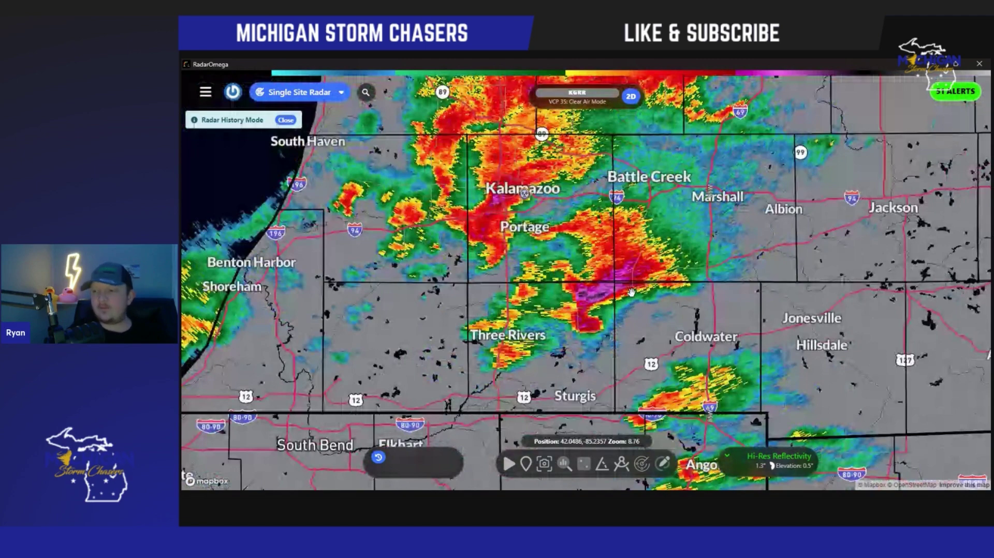
click(769, 460)
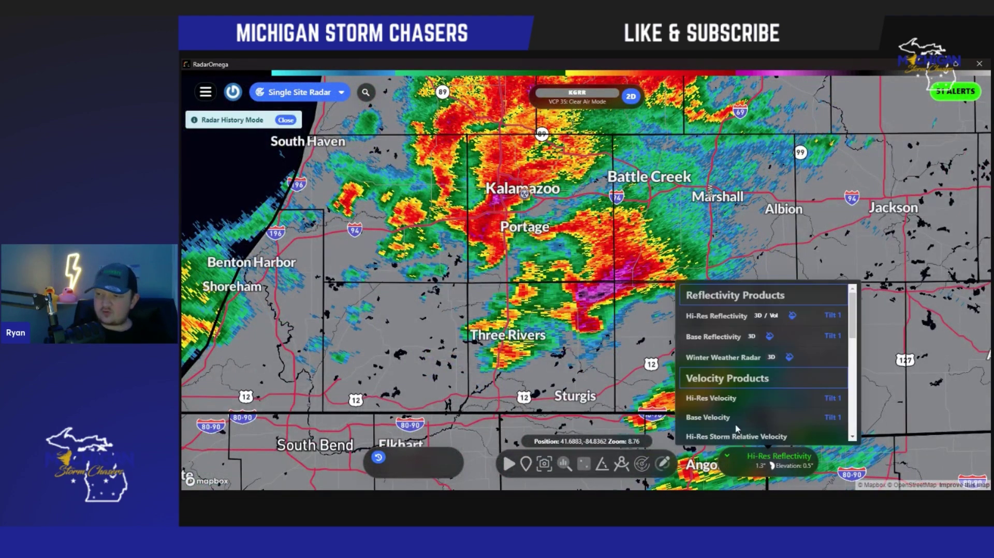
click(716, 399)
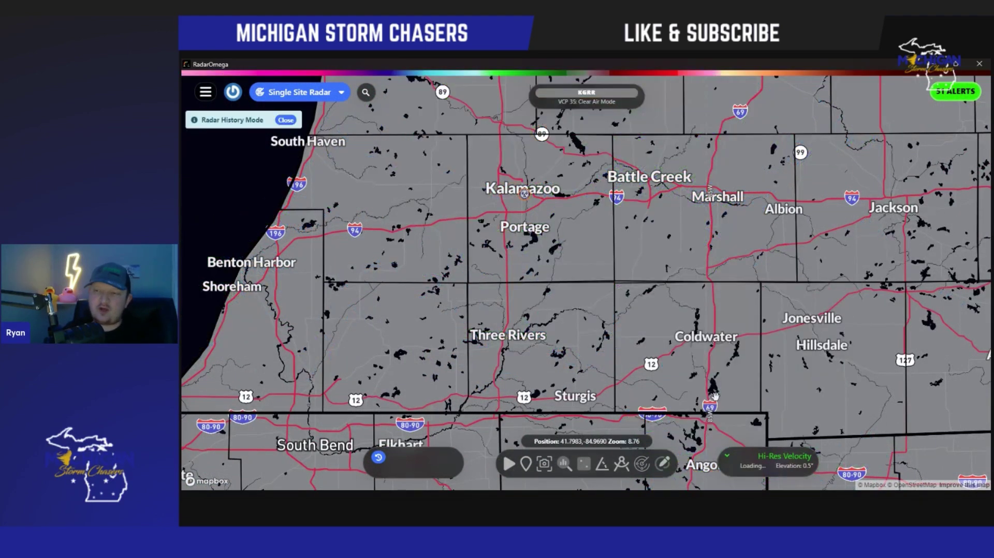
click(509, 466)
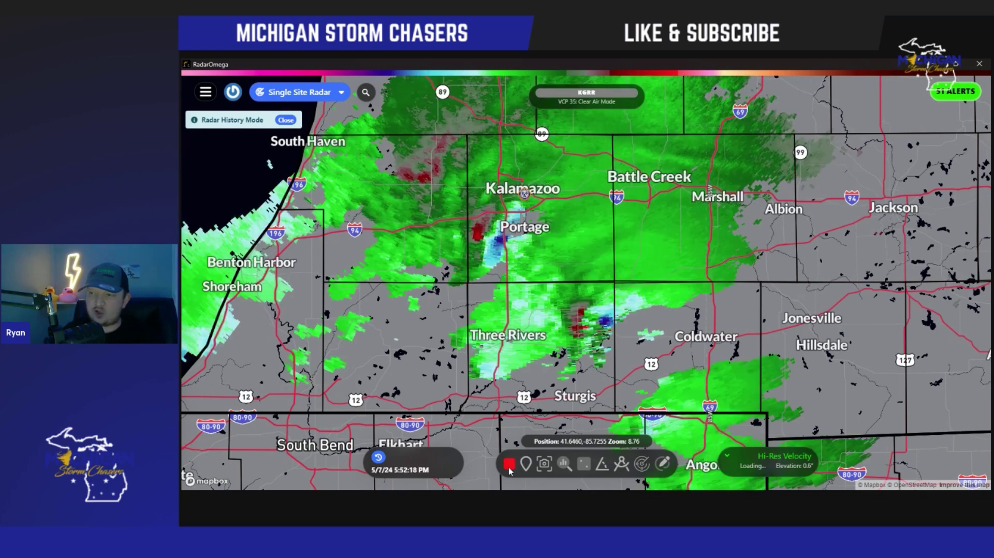
click(509, 465)
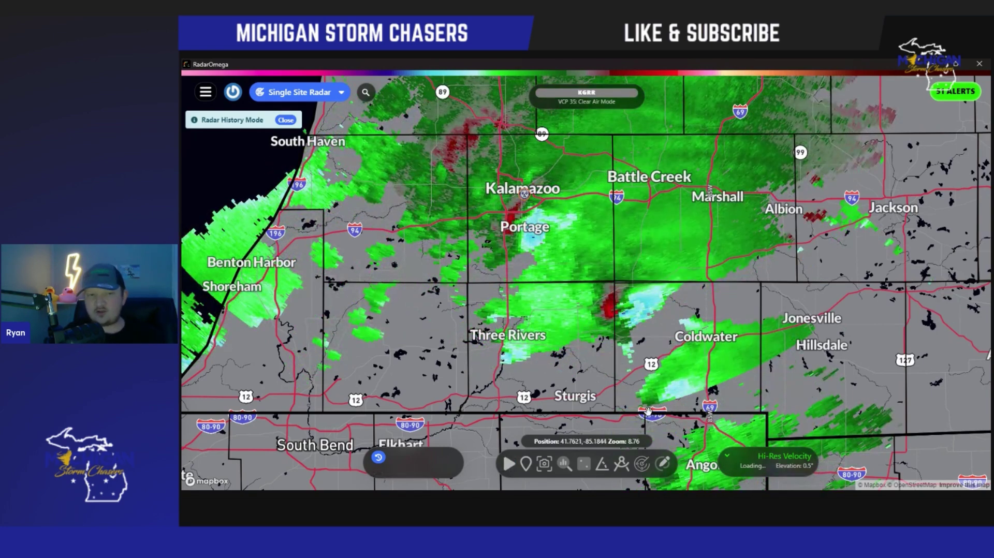
Circle and cross-mark the KGRR radar site just south of Cannon Township with the freehand pen
scroll(621, 310, down, 3)
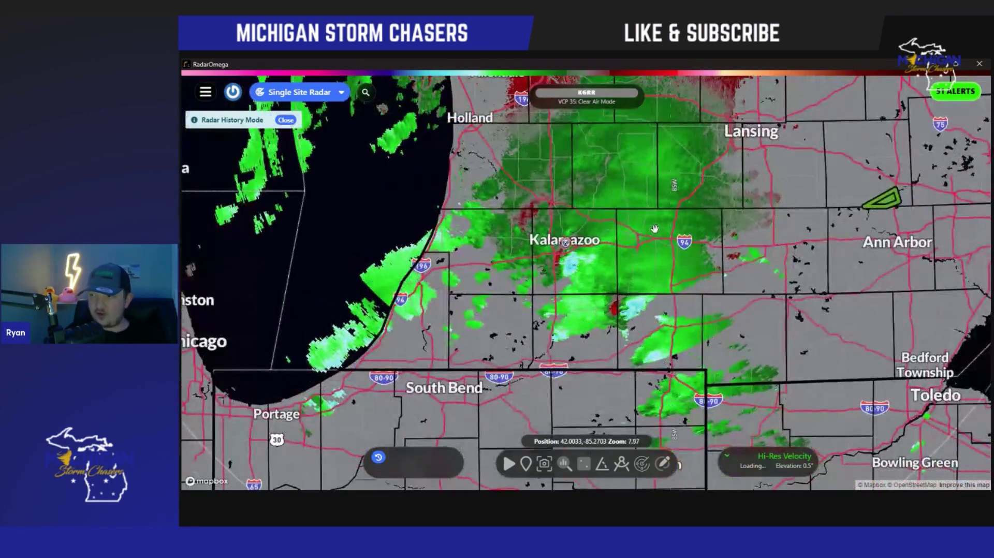
drag(613, 232, 604, 324)
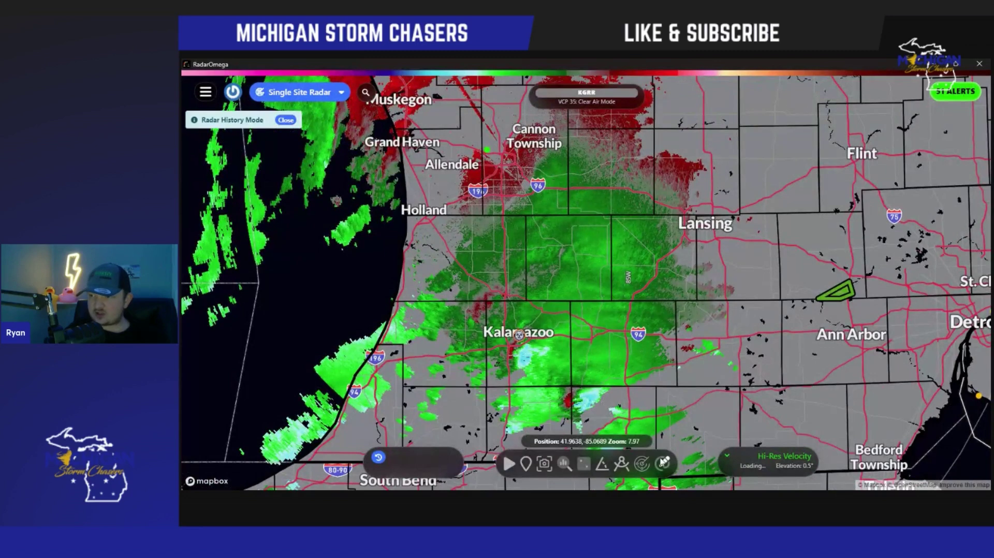
click(662, 463)
mouse_move(536, 176)
mouse_down()
mouse_move(566, 167)
mouse_move(542, 188)
mouse_move(516, 173)
mouse_move(536, 162)
mouse_move(548, 185)
mouse_up()
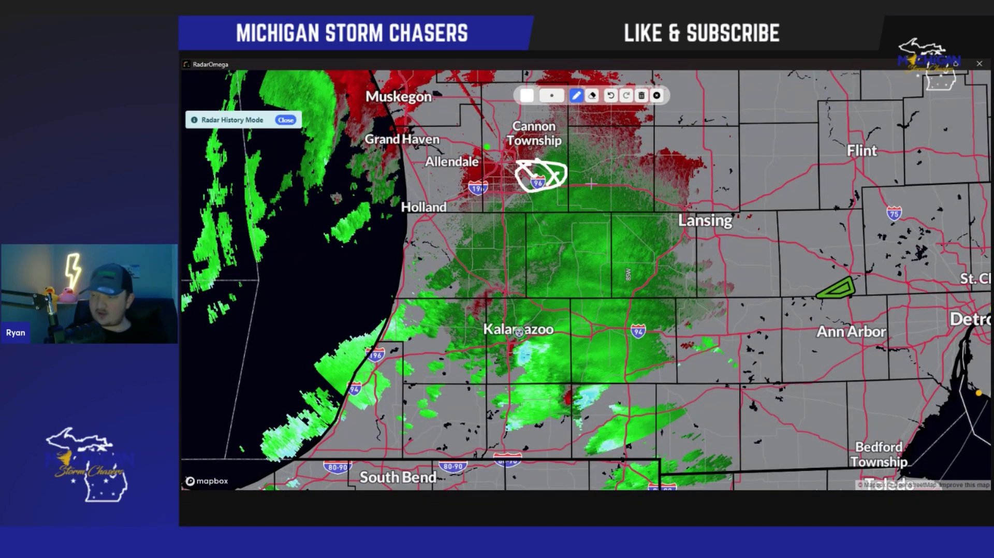
Draw a long arrow from east of Kalamazoo toward the radar site and a short arrow at the red velocity area, then exit drawing
mouse_move(608, 321)
mouse_down()
mouse_move(570, 224)
mouse_move(606, 246)
mouse_up()
drag(571, 222, 562, 251)
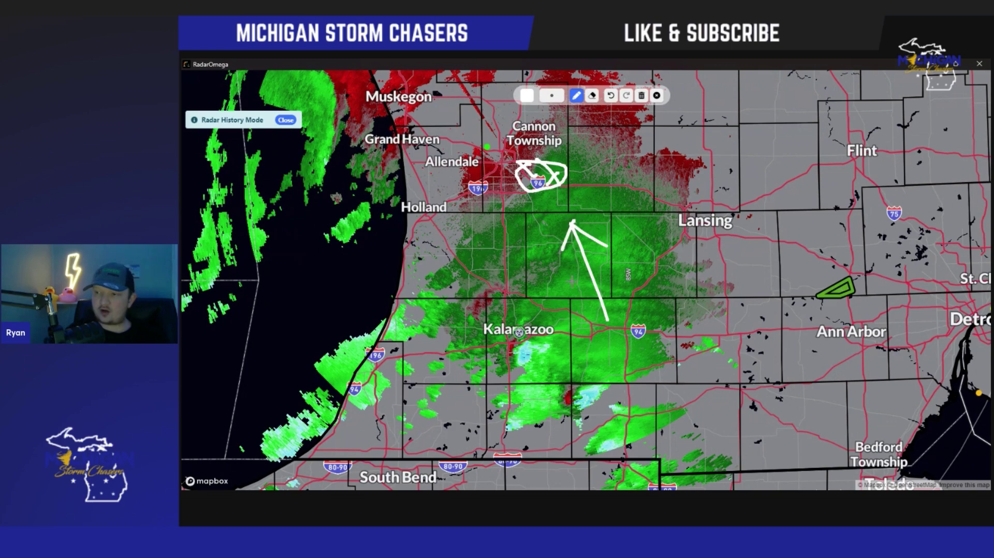
drag(562, 371, 568, 401)
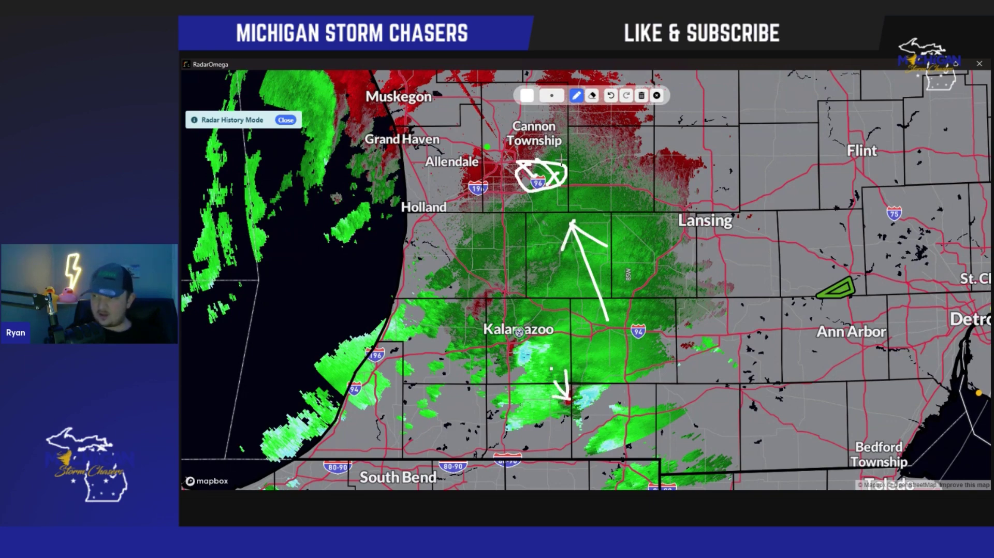
click(656, 96)
Sketch the rotation between the red and light-blue velocities south of Athens with the freehand pen and exit drawing mode
drag(593, 353, 579, 265)
scroll(579, 265, up, 5)
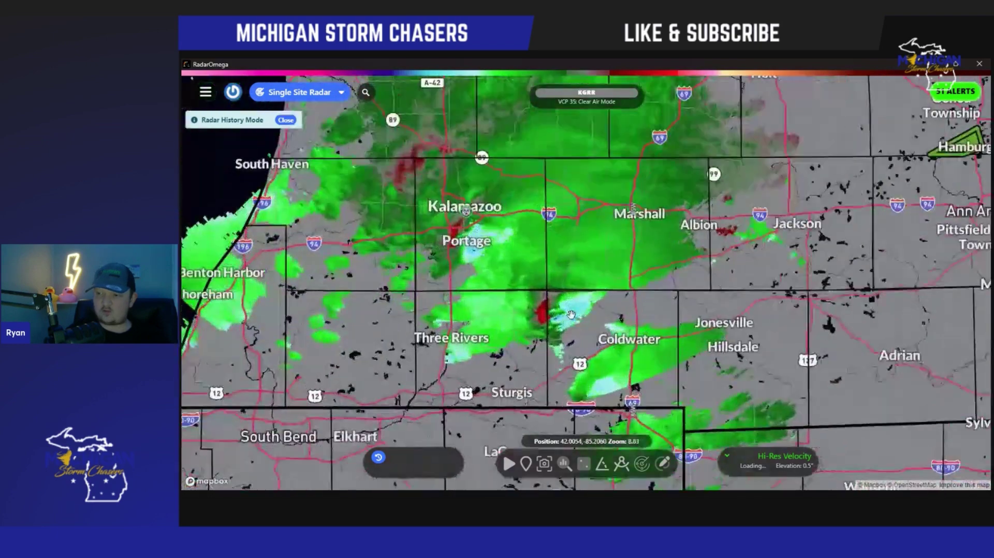
click(663, 462)
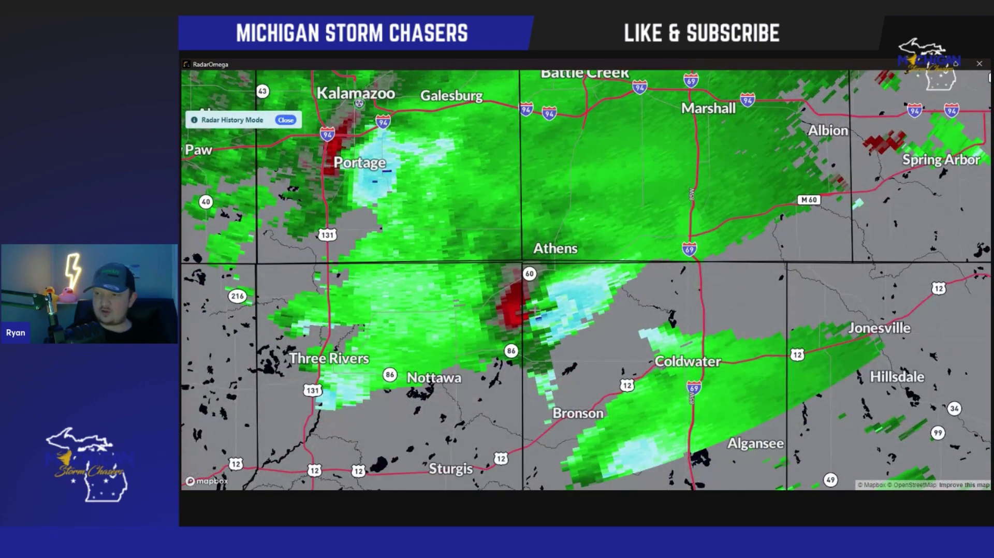
drag(554, 313, 558, 294)
mouse_move(504, 271)
mouse_down()
mouse_move(528, 332)
mouse_move(554, 299)
mouse_move(509, 310)
mouse_move(507, 271)
mouse_up()
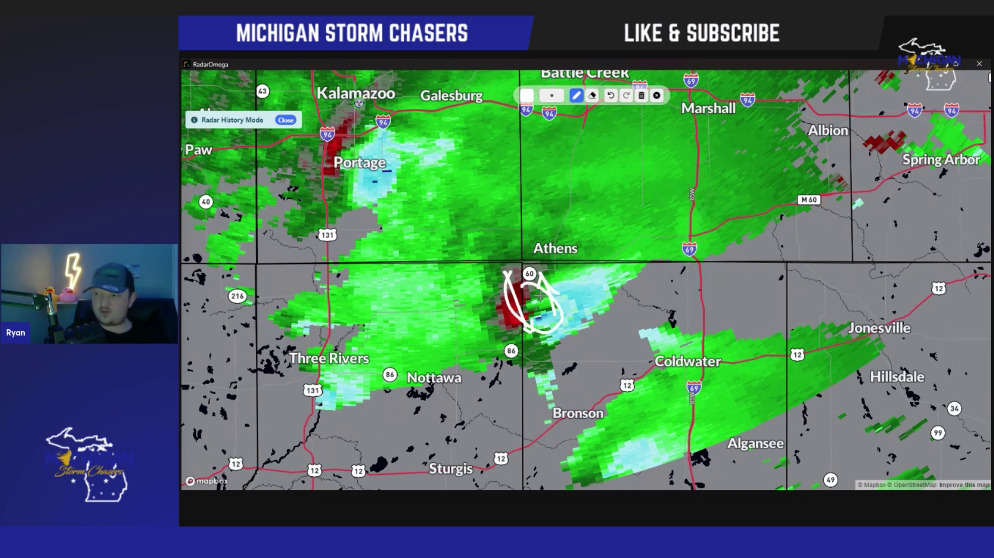
click(657, 96)
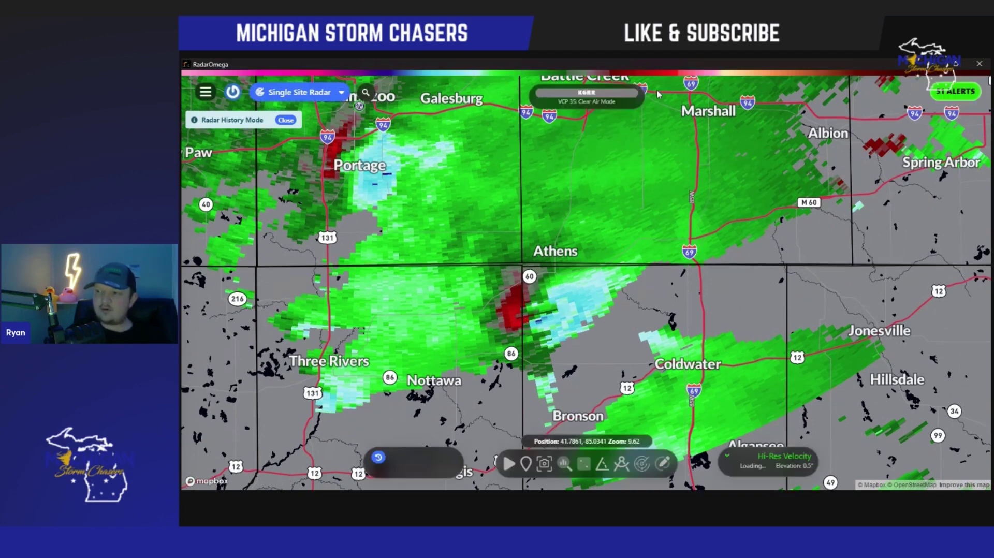
Switch the radar product to Correlation Coefficient, then start and stop the loop
scroll(529, 319, down, 3)
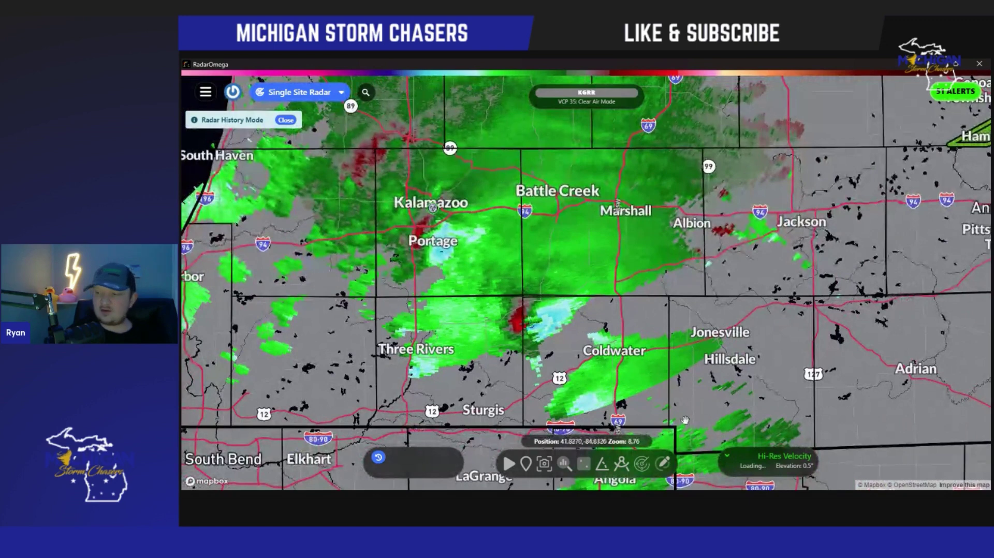
click(784, 460)
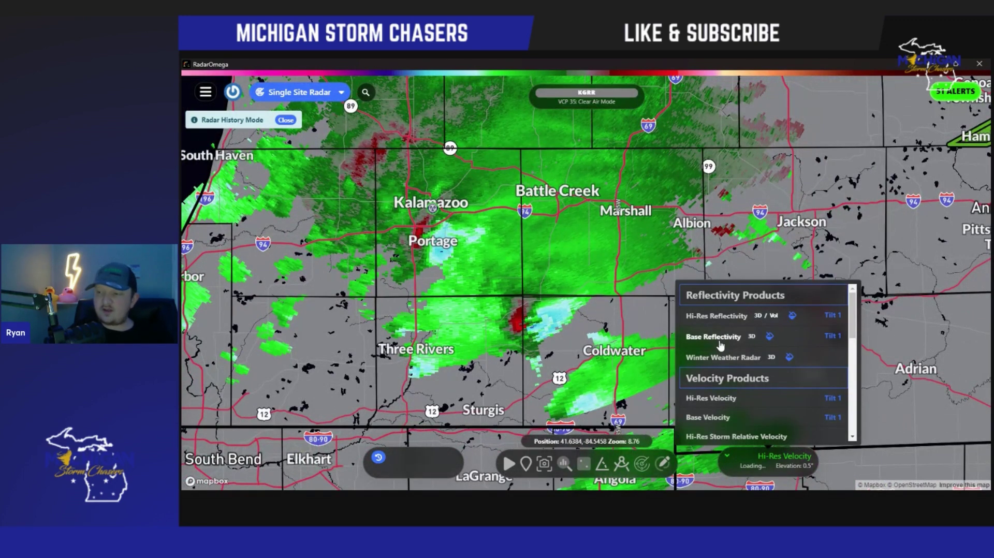
scroll(721, 346, down, 3)
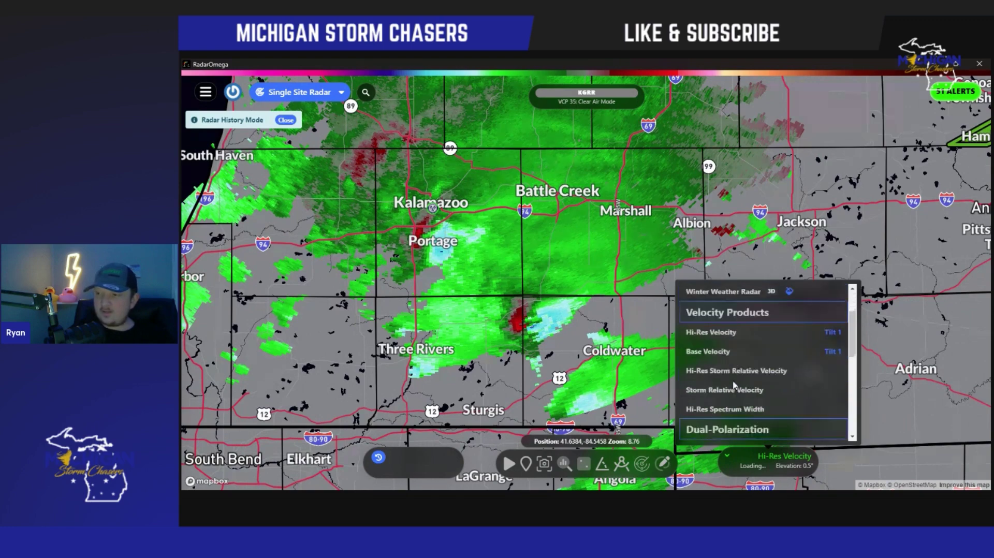
click(749, 369)
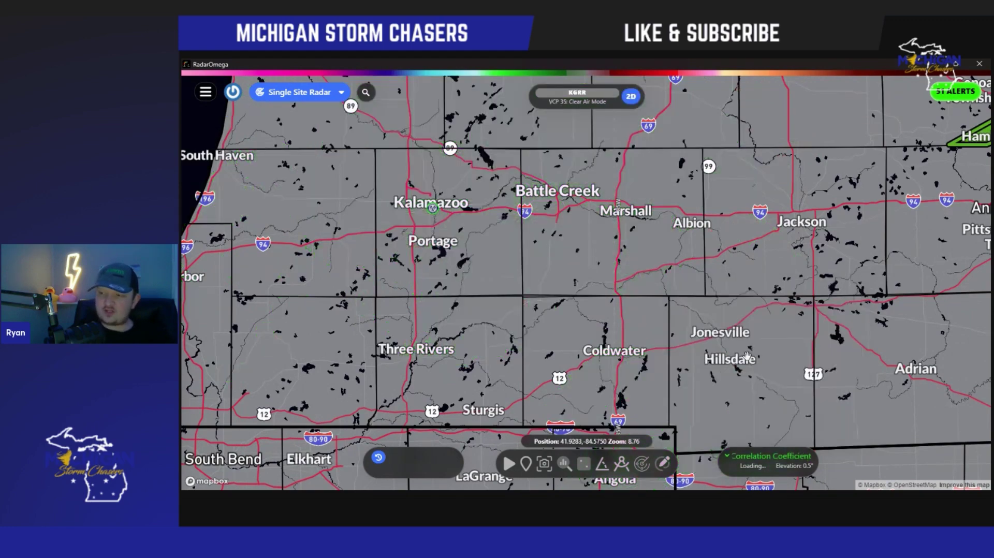
click(511, 463)
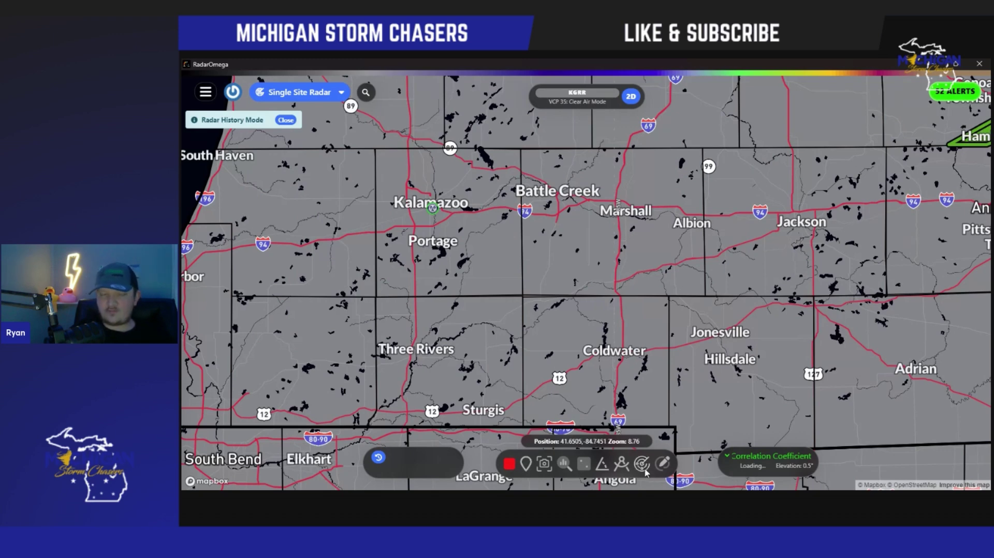
click(509, 464)
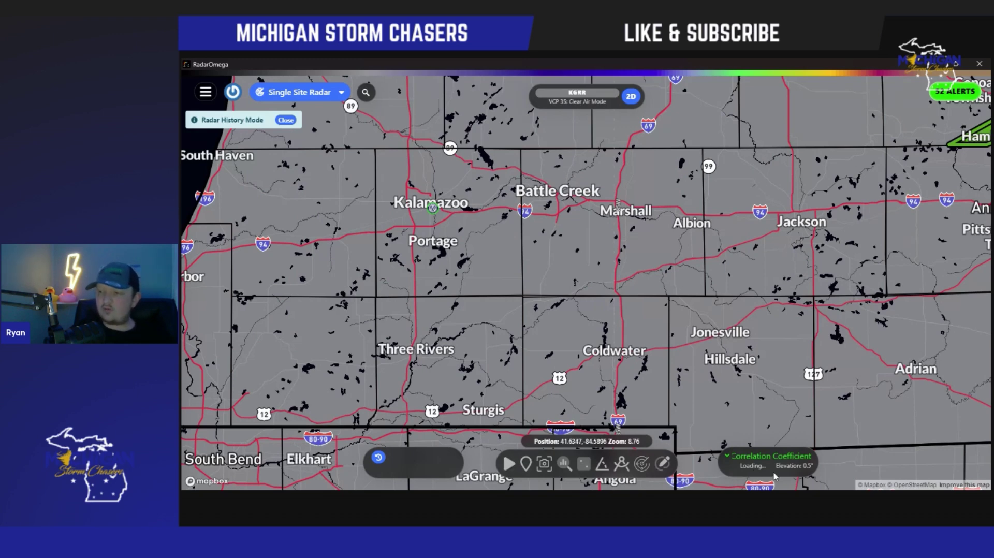
Set the radar product back to Hi-Res Reflectivity, then play and stop the loop
click(794, 457)
click(716, 316)
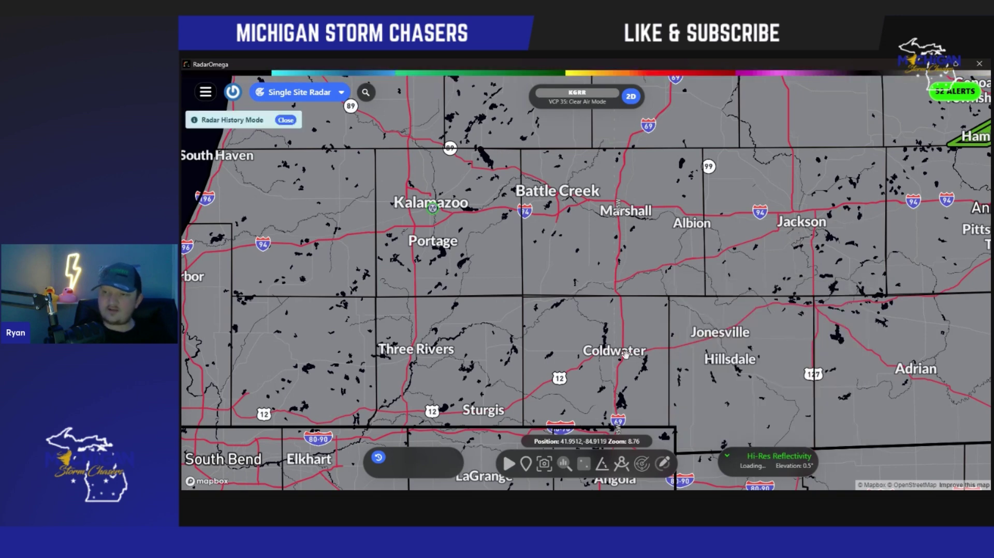
click(508, 464)
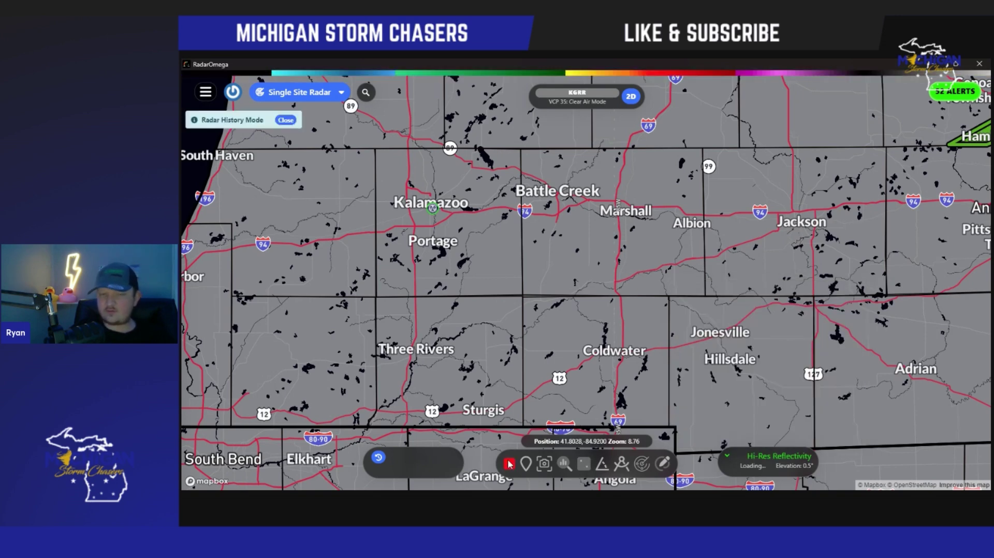
click(509, 464)
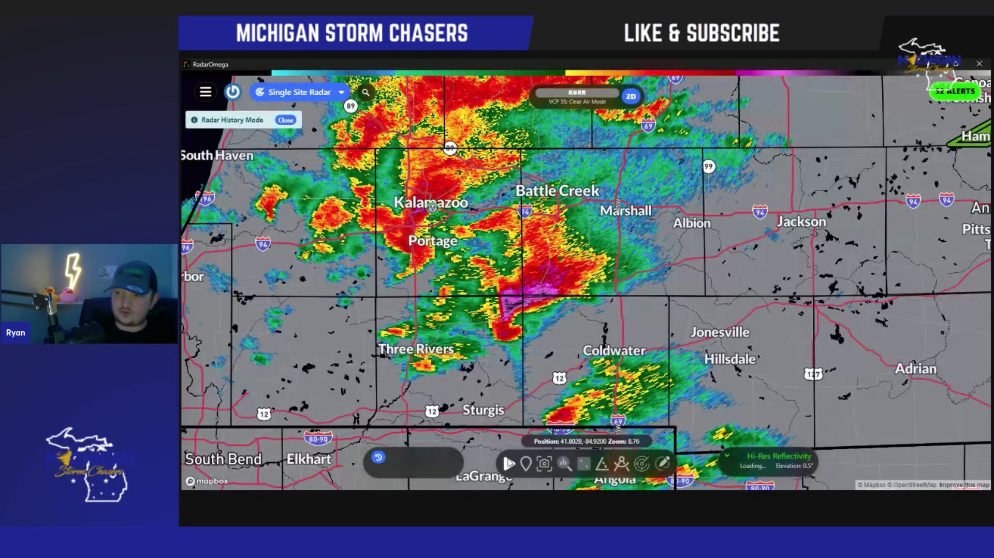
Look over the Severe Weather Outlooks and Hydrological Outlooks settings, closing each without enabling any outlook
click(205, 89)
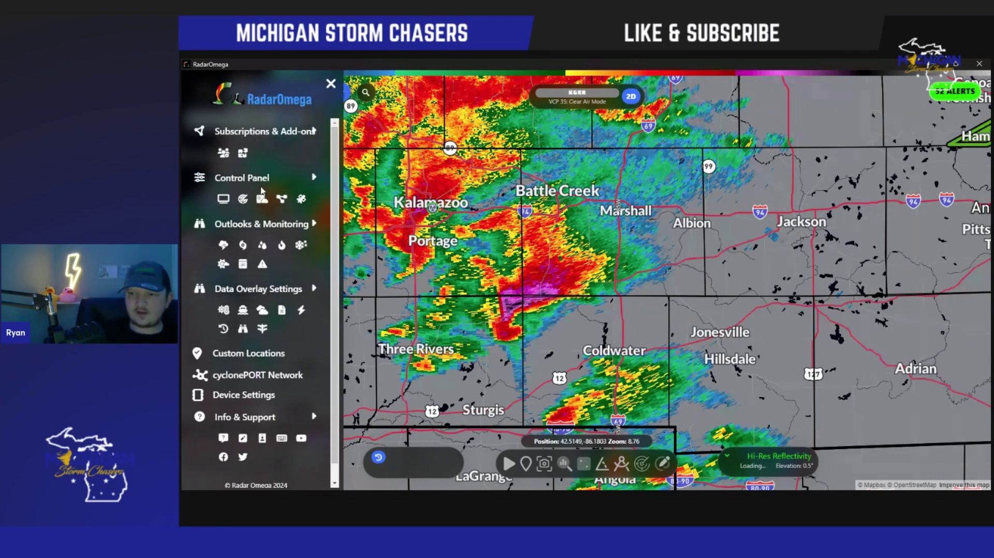
click(274, 224)
click(274, 244)
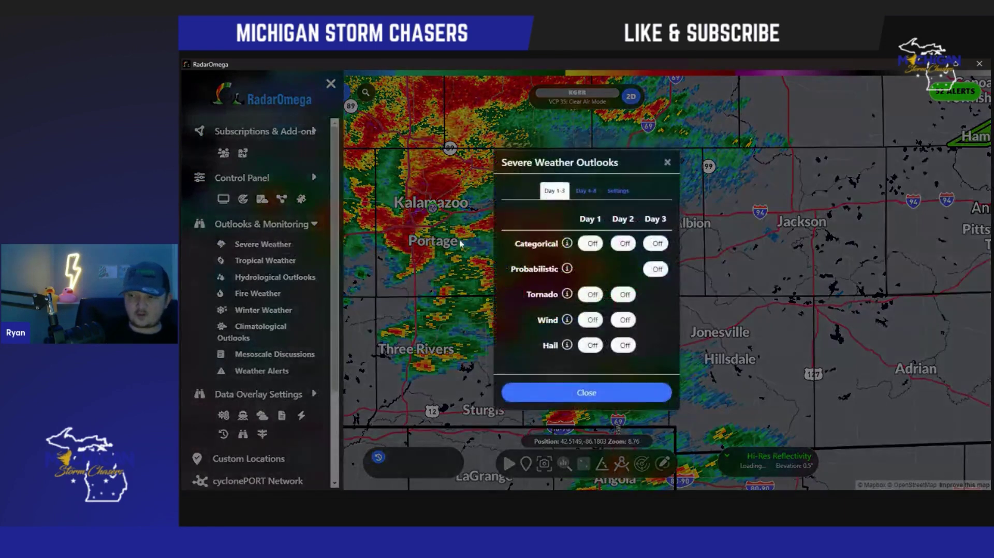
click(290, 289)
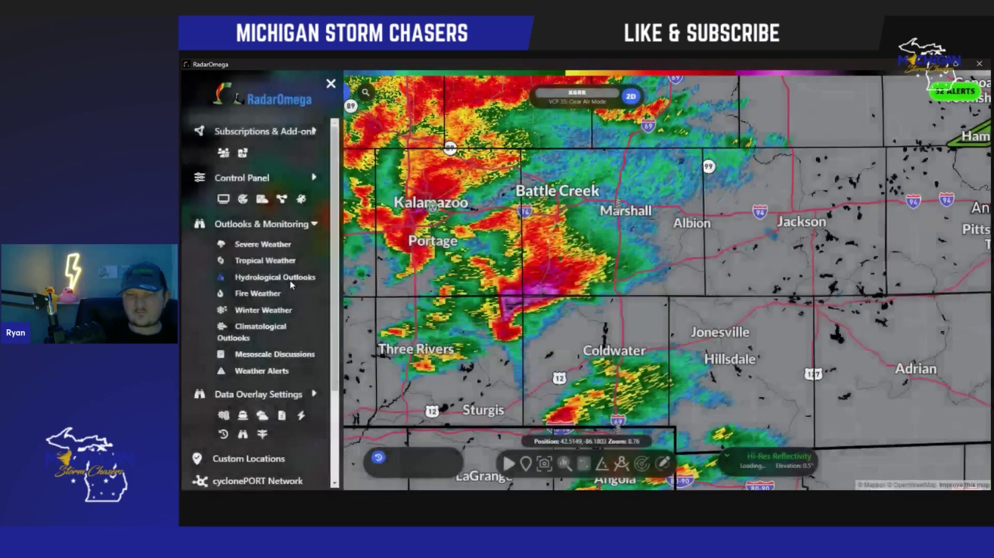
click(294, 282)
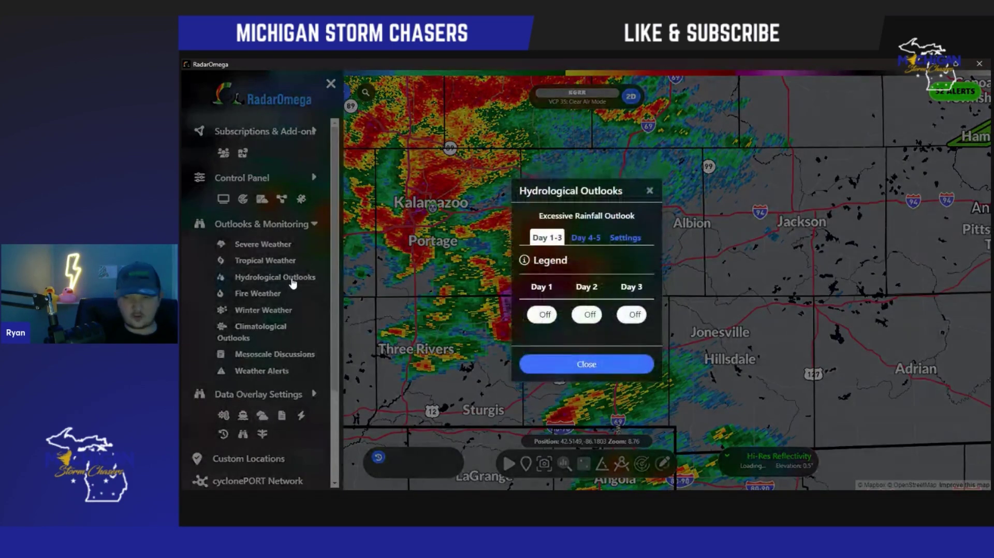
key(Escape)
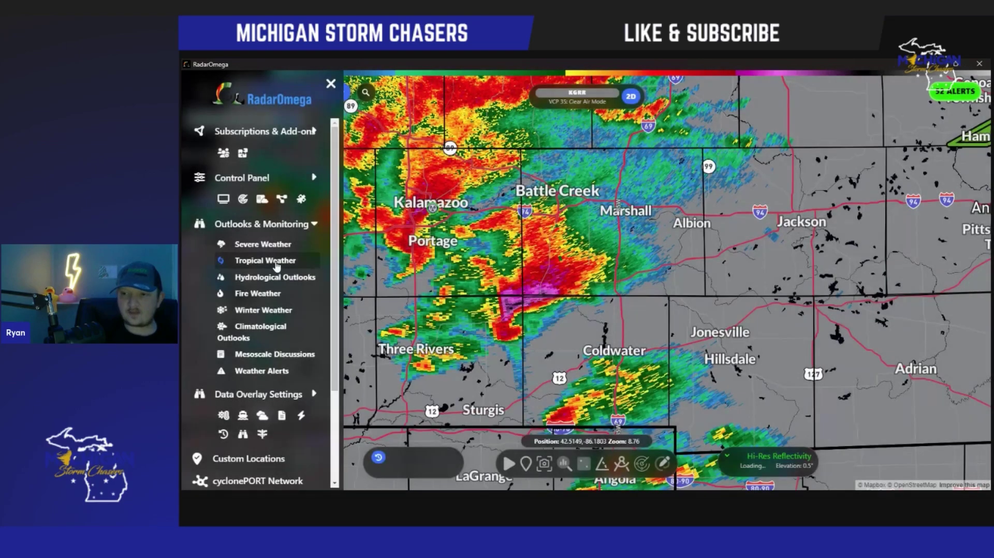
Look over the Tropical, Fire, Winter and Climatological outlook settings, closing each one without changes
click(276, 263)
click(280, 294)
key(Escape)
click(275, 310)
key(Escape)
click(278, 330)
key(Escape)
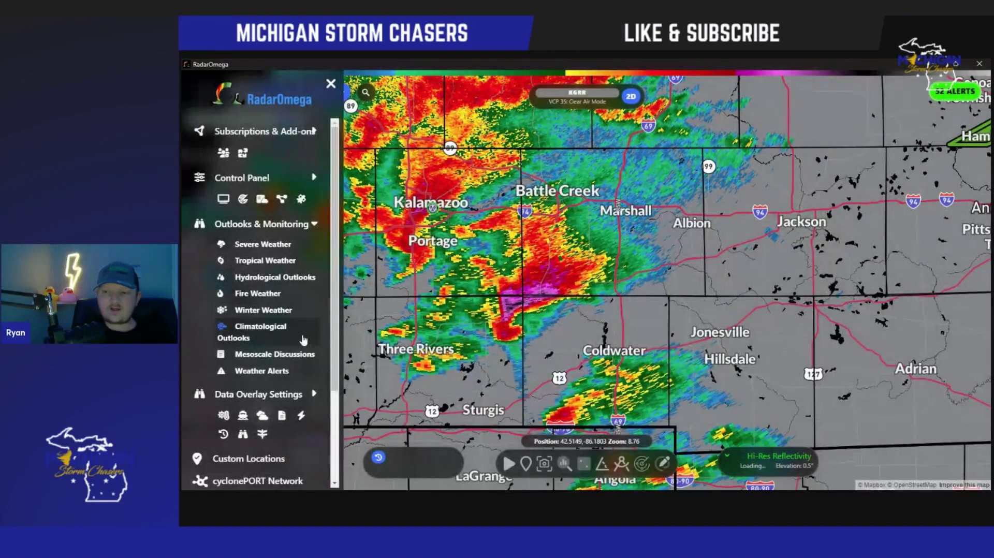
Review the overlay types available under Data Overlay Settings and return to the radar map of southern Michigan
click(285, 395)
scroll(285, 393, down, 3)
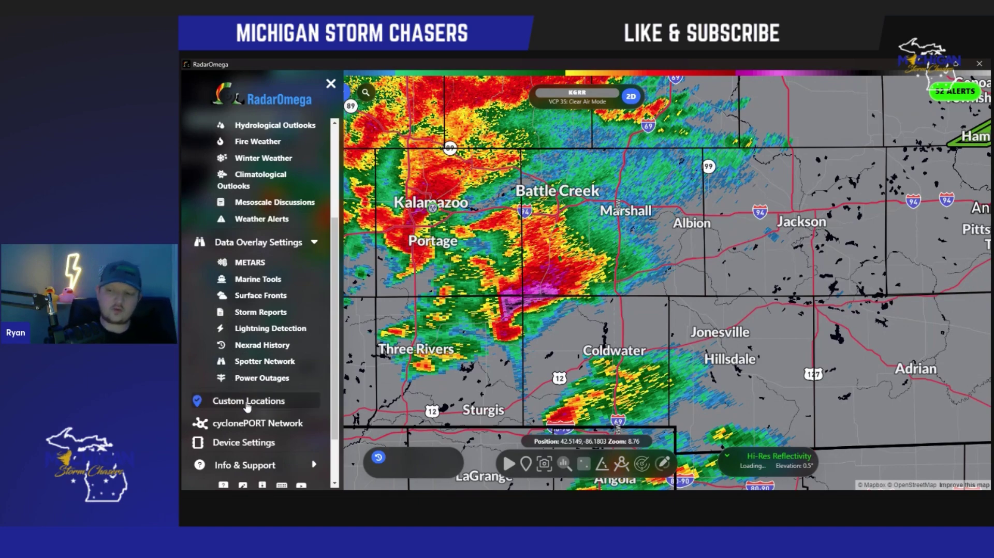
scroll(247, 407, down, 2)
click(508, 370)
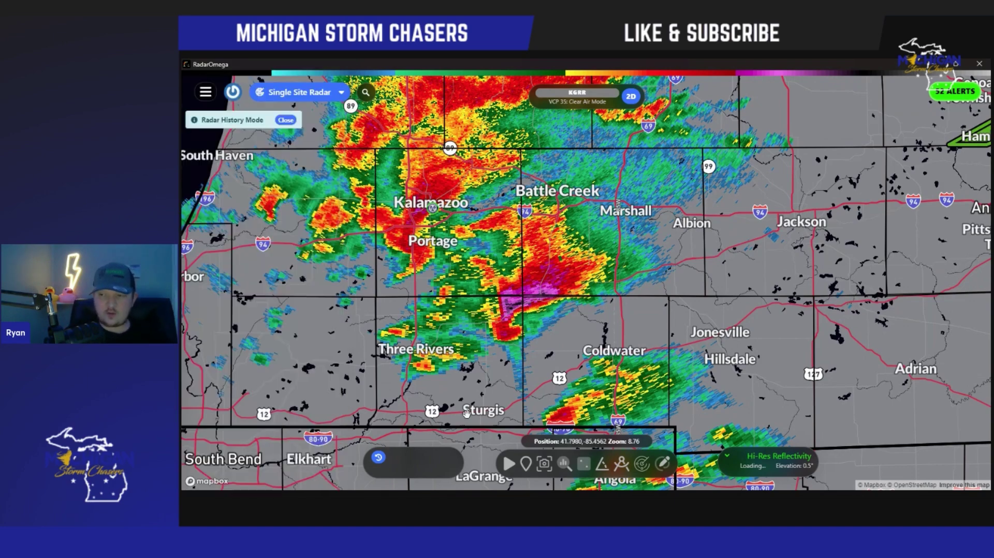
scroll(462, 358, down, 3)
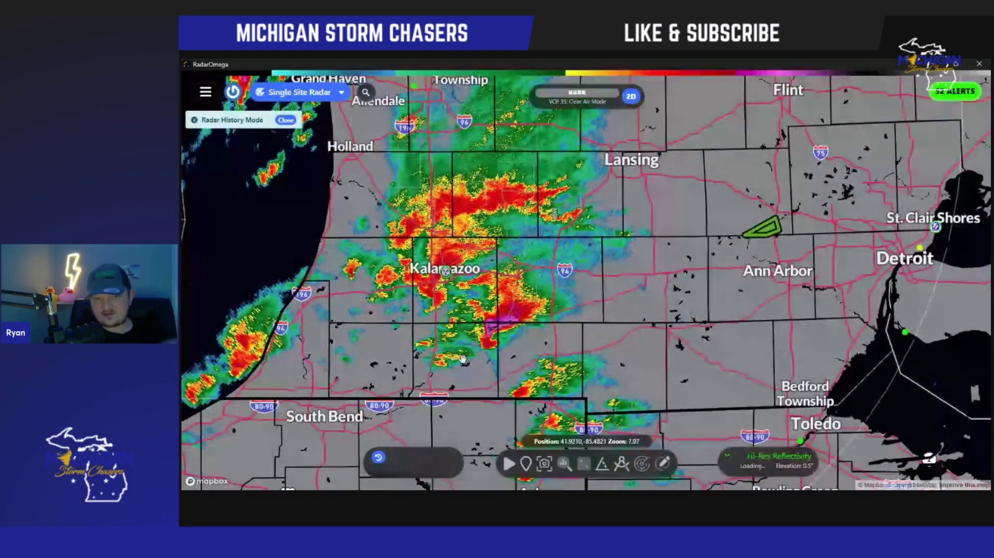